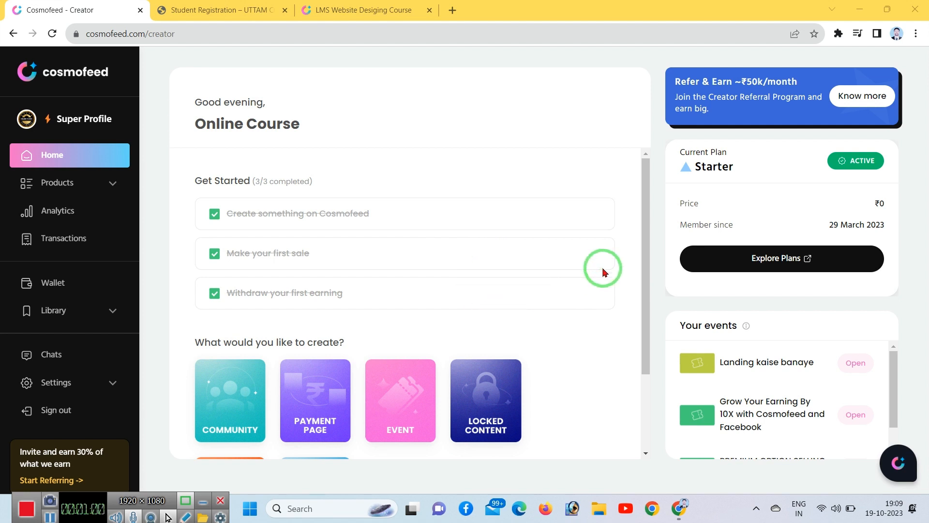
Step: Go from the Student Registration tab to the learn.uttamctc.com home page via the site title
scroll(602, 268, down, 2)
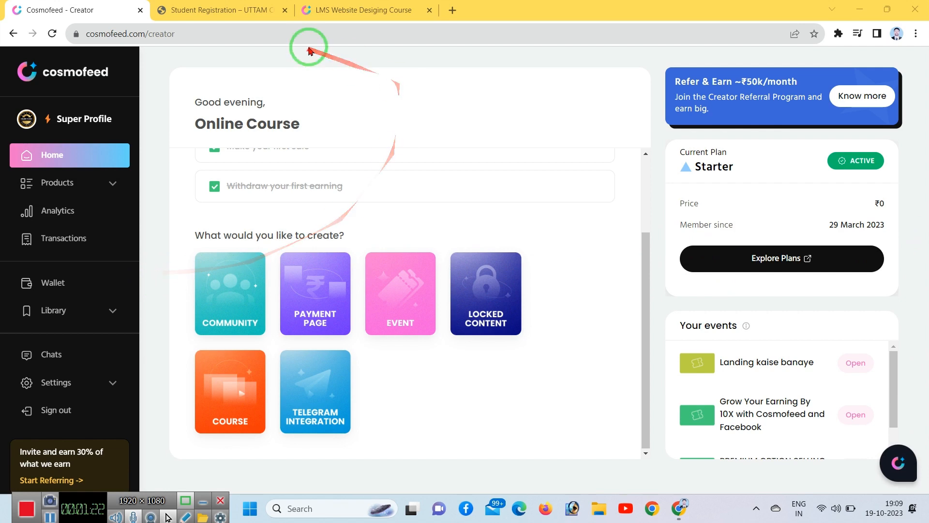
click(239, 10)
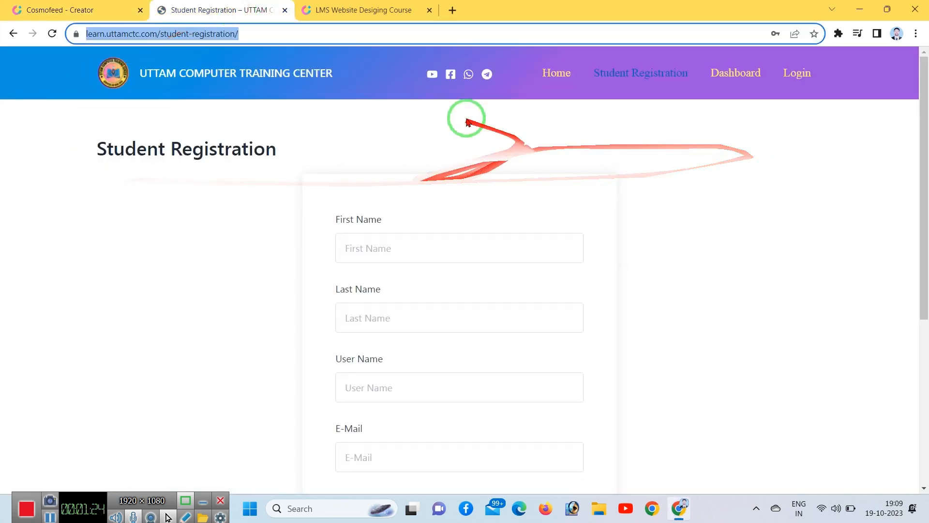
click(228, 73)
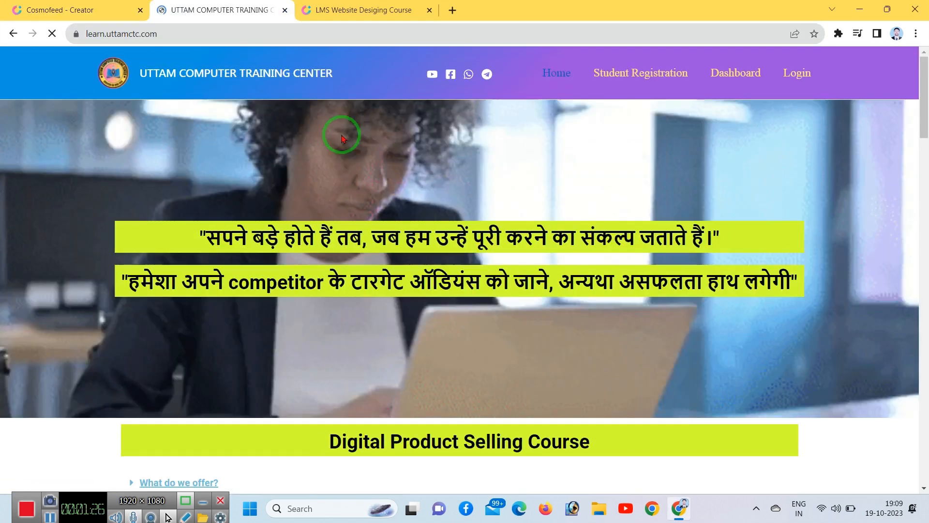
Step: Scroll through the home page's best-selling courses and digital products with their prices
scroll(755, 230, down, 20)
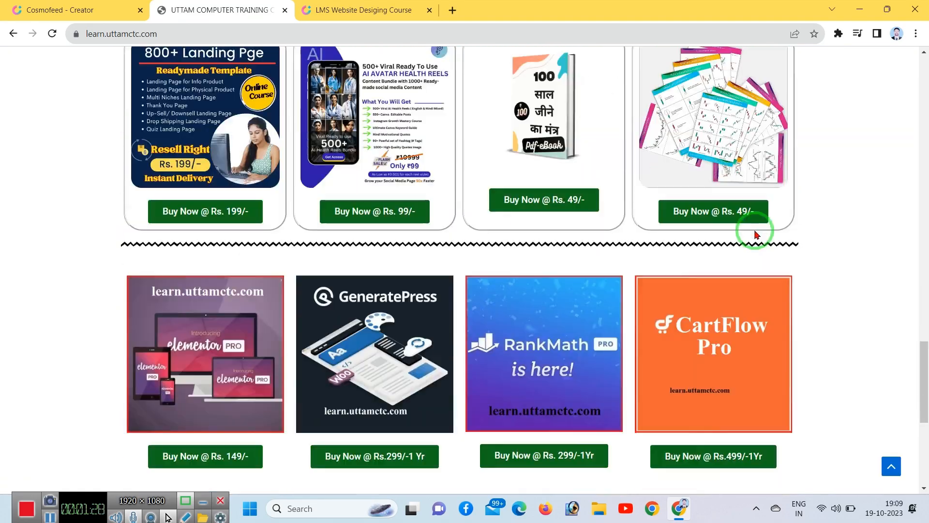
scroll(755, 271, down, 6)
scroll(753, 314, up, 8)
scroll(617, 343, up, 1)
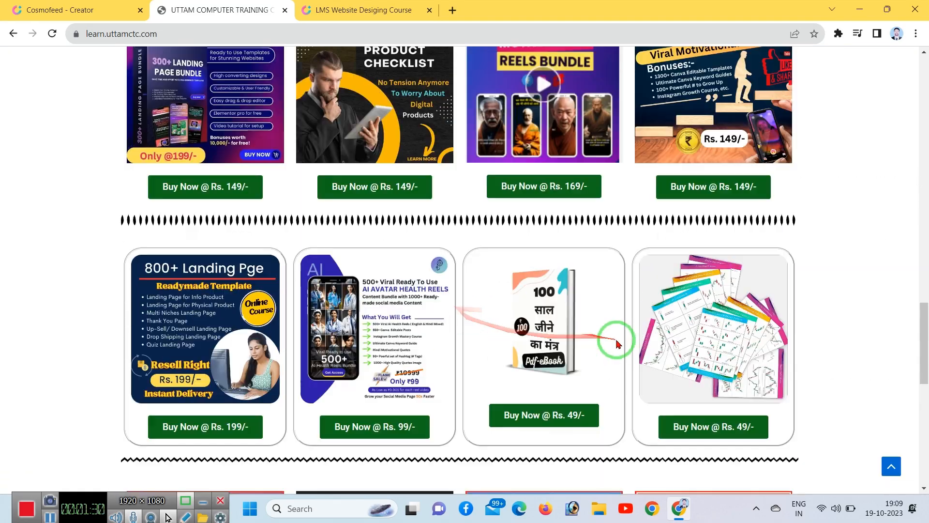
scroll(581, 334, up, 10)
scroll(532, 290, up, 10)
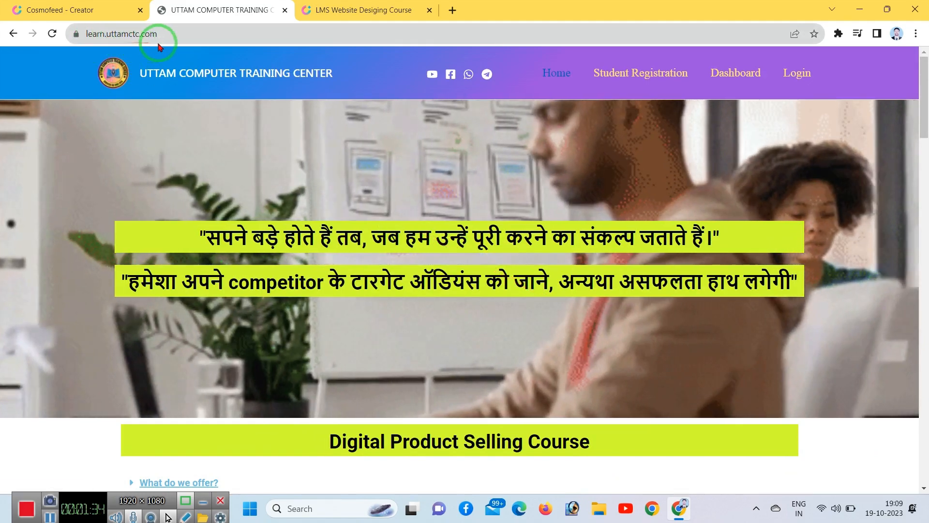
scroll(300, 288, down, 15)
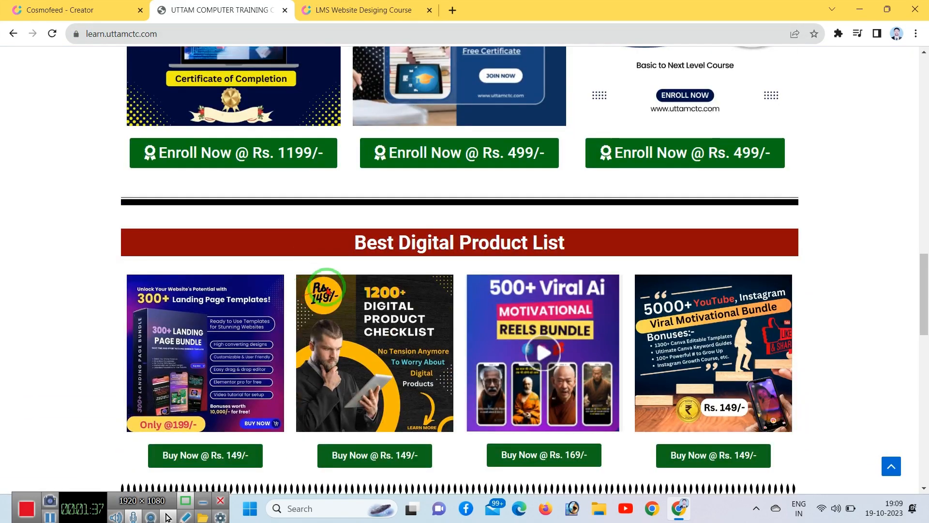
scroll(545, 286, up, 3)
scroll(259, 170, down, 3)
scroll(637, 259, up, 5)
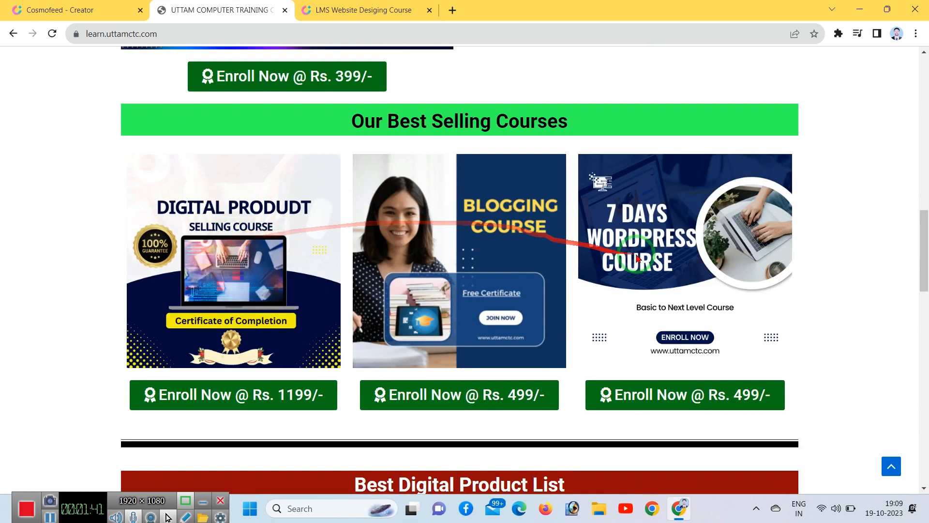
scroll(638, 259, down, 20)
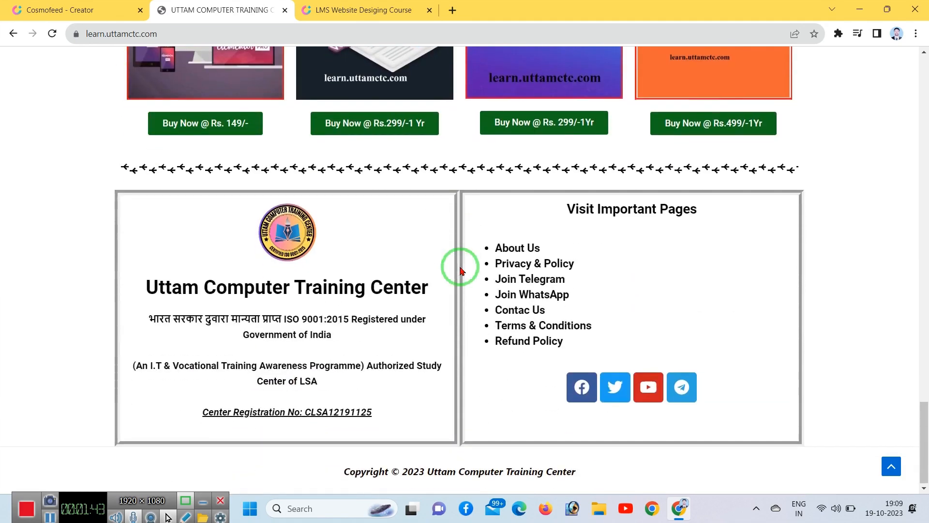
scroll(460, 270, up, 10)
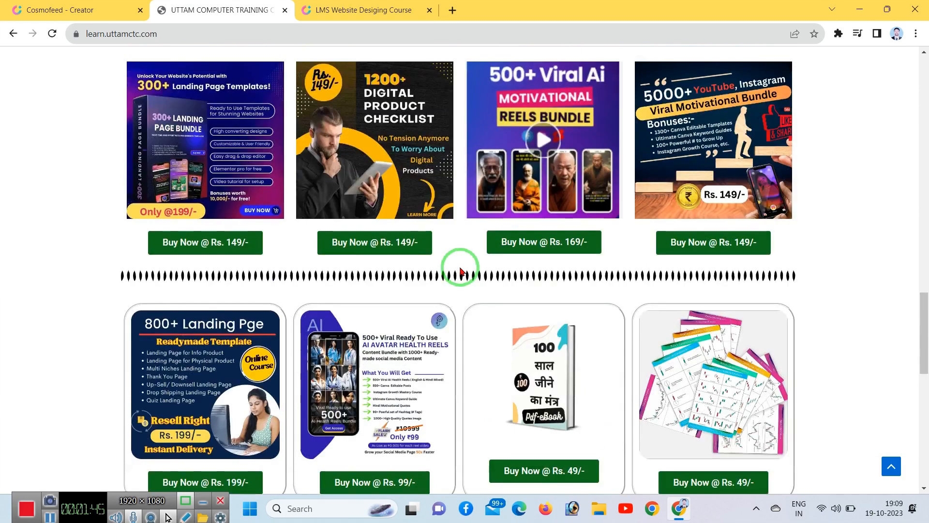
scroll(461, 270, up, 8)
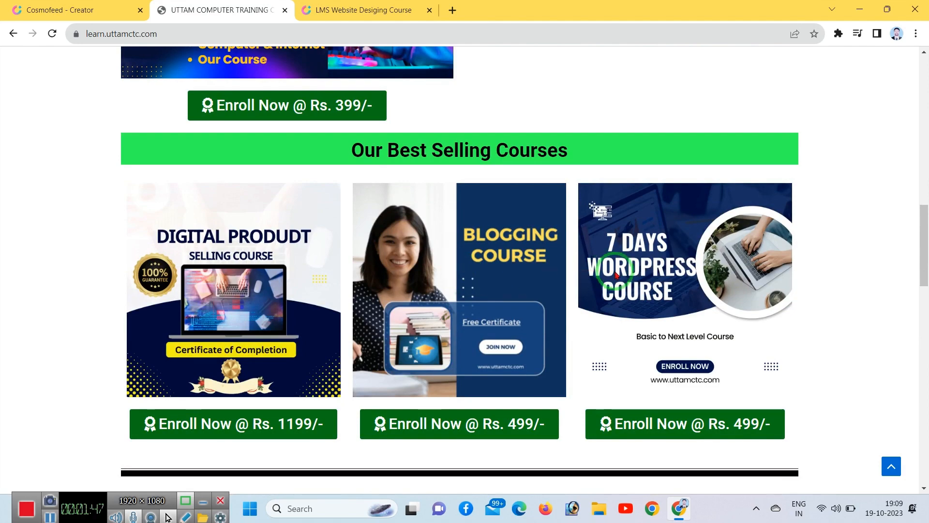
scroll(616, 275, up, 12)
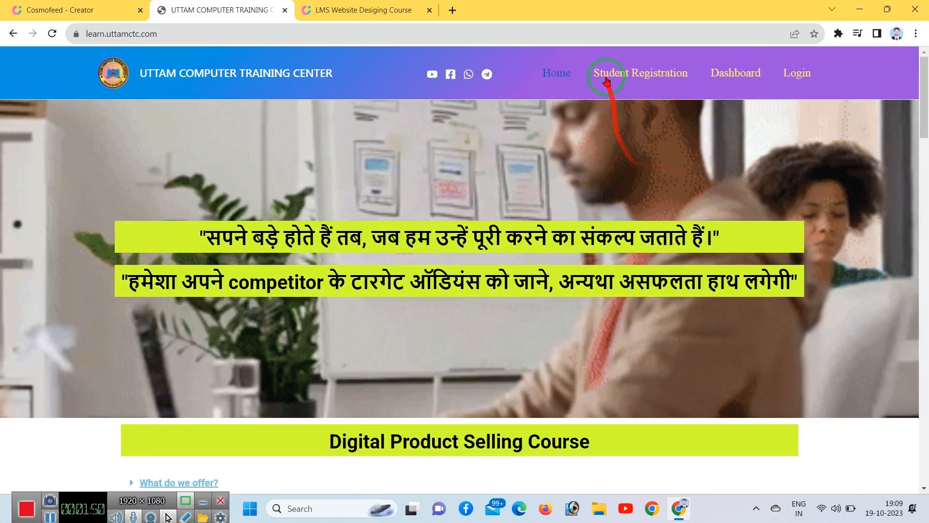
Step: Open Student Registration and scroll through its name, username, e-mail and password fields
click(609, 77)
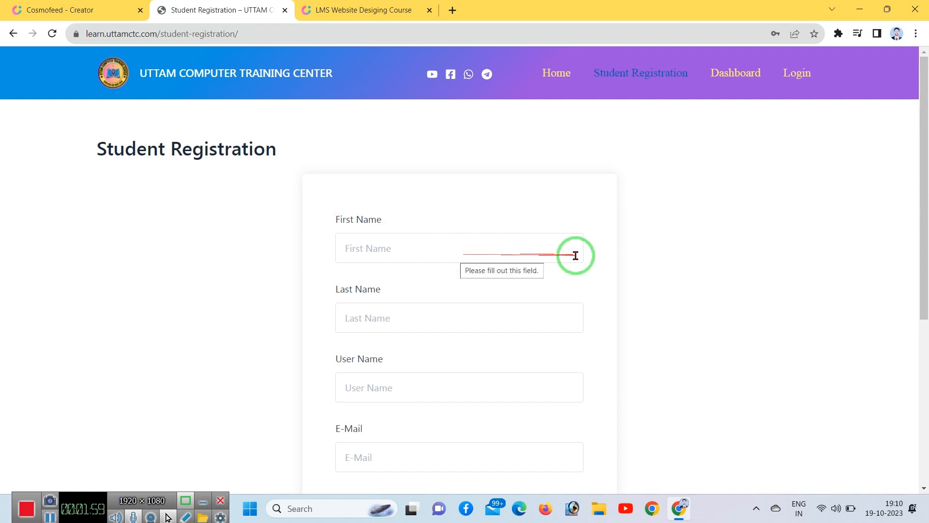
scroll(608, 261, down, 5)
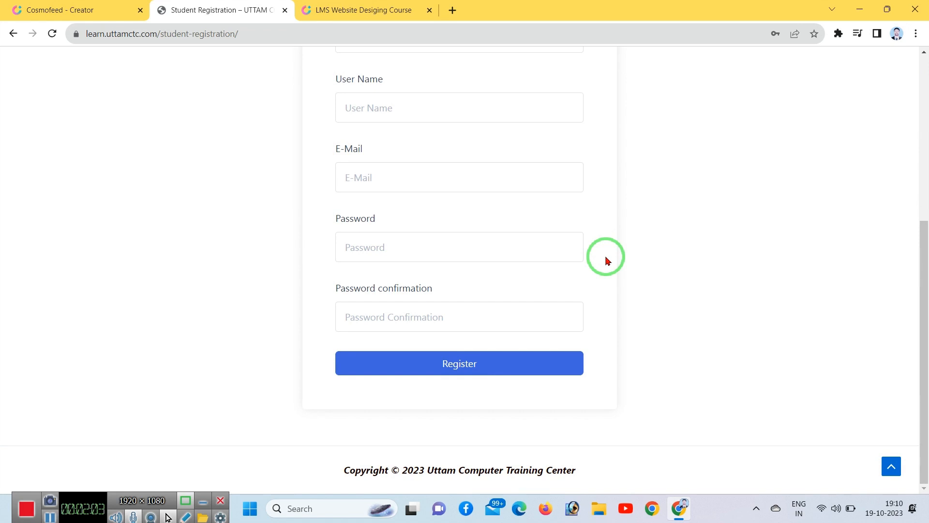
scroll(607, 260, up, 5)
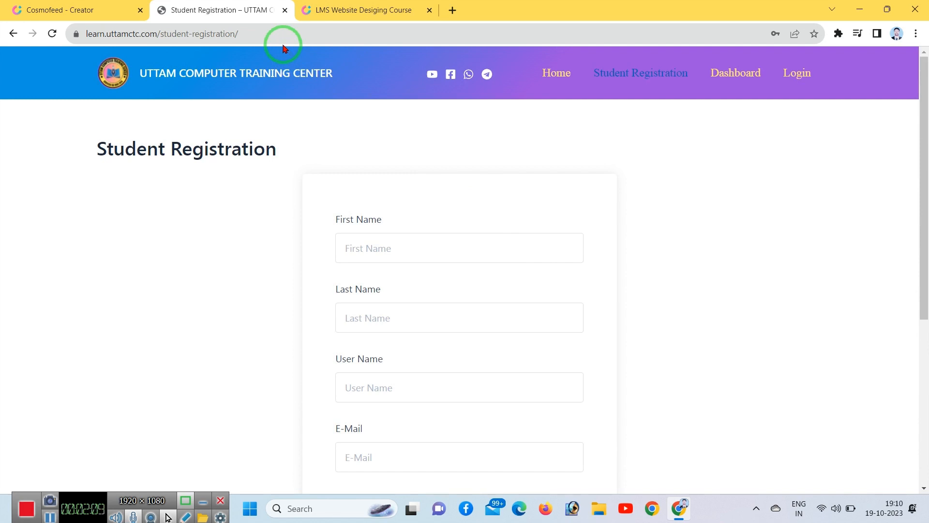
Step: From Cosmofeed's Products > Payment Page list, start creating a new payment page
click(92, 5)
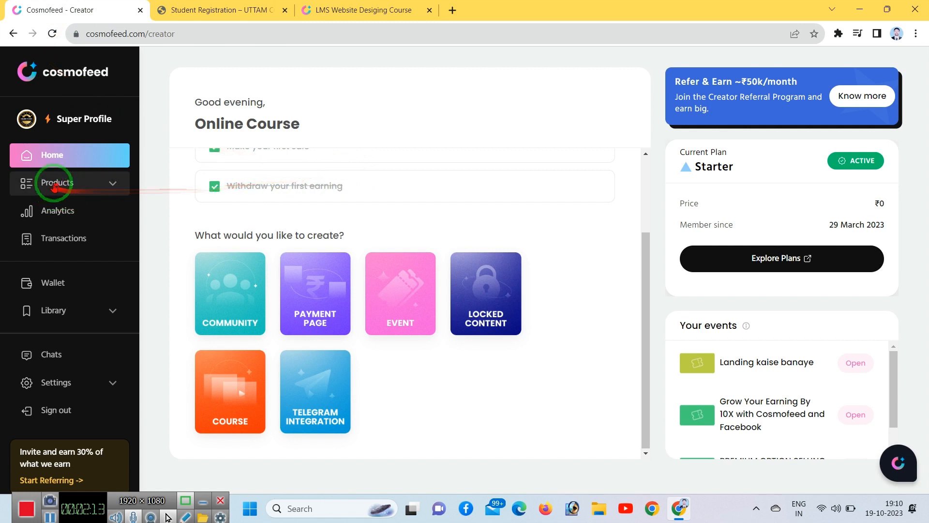
click(121, 184)
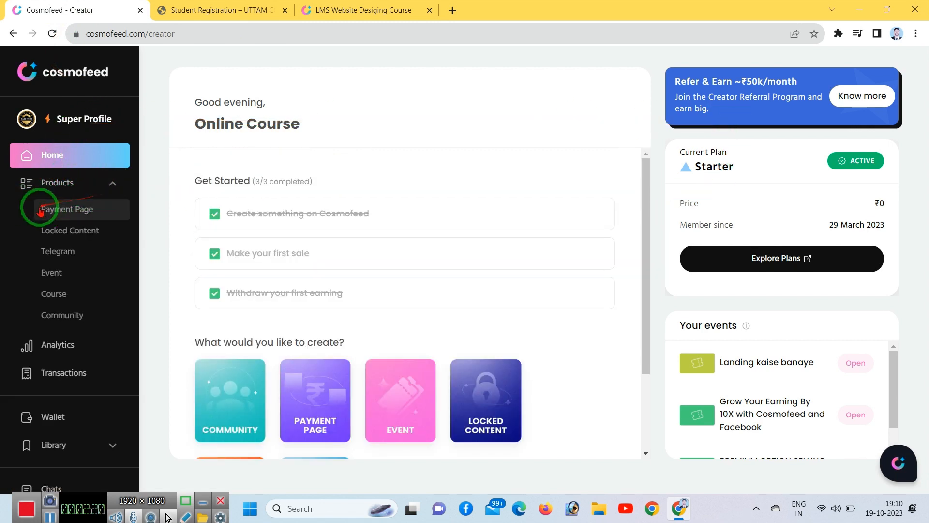
click(78, 209)
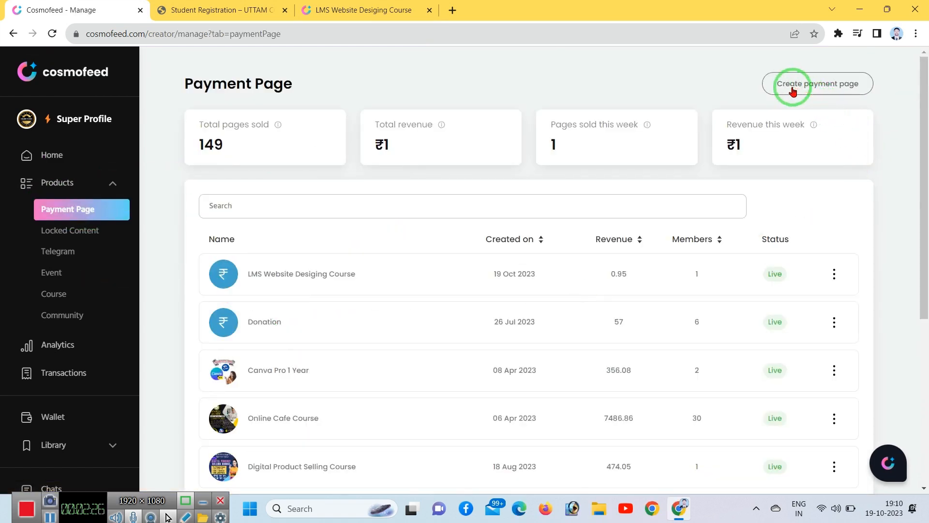
mouse_move(756, 58)
mouse_down()
mouse_move(813, 87)
mouse_move(883, 100)
mouse_up()
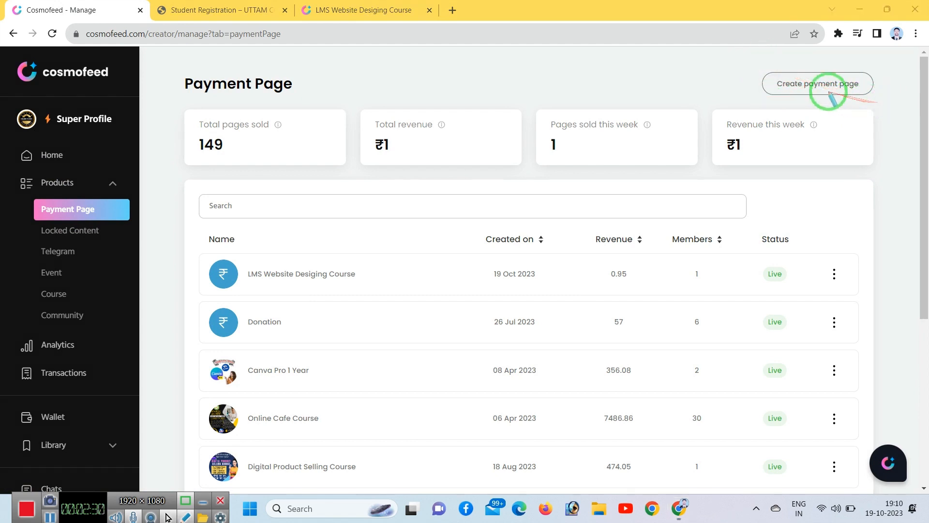
click(815, 83)
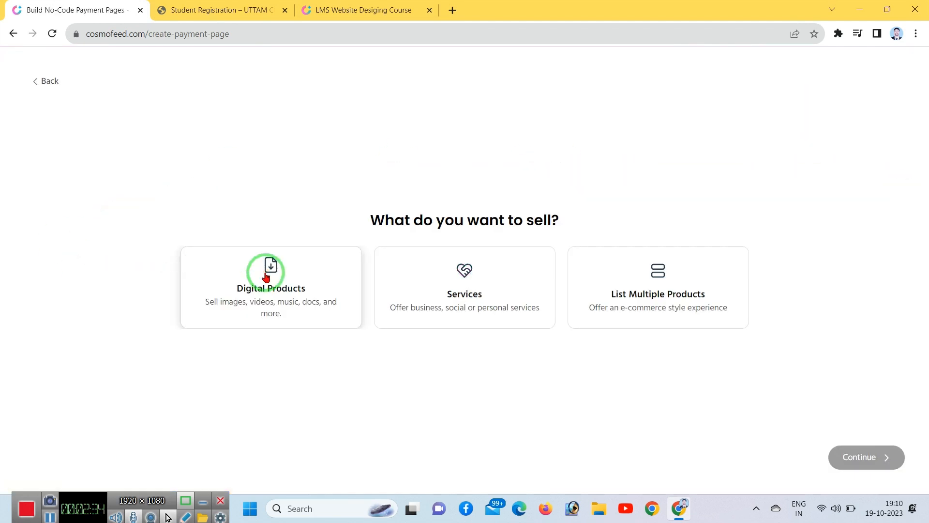
Step: Mark up the Digital Products, Services and List Multiple Products selling options
drag(166, 232, 349, 335)
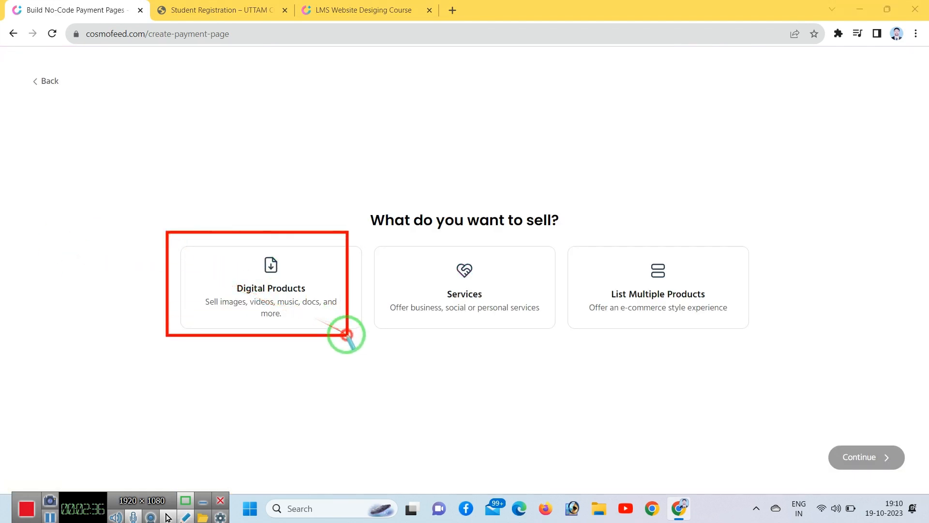
mouse_move(368, 229)
mouse_down()
mouse_move(475, 315)
mouse_move(542, 342)
mouse_up()
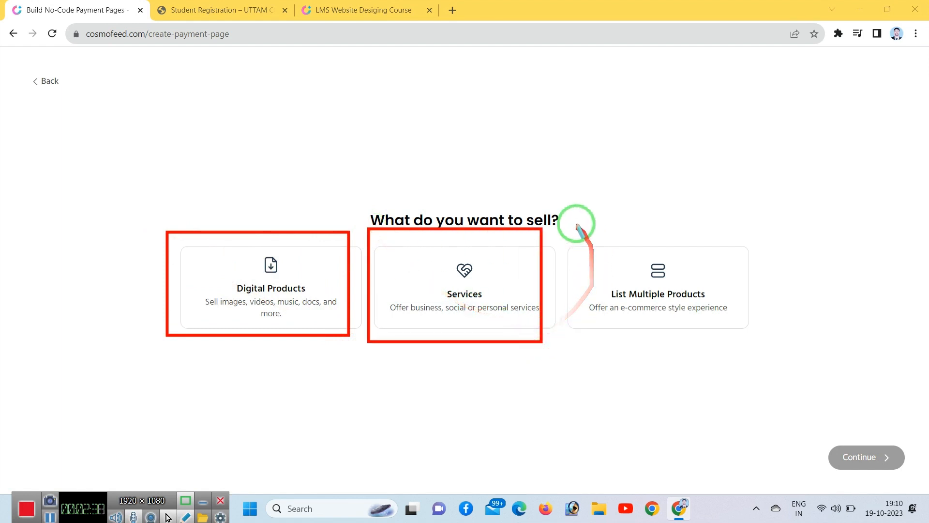
drag(576, 223, 759, 357)
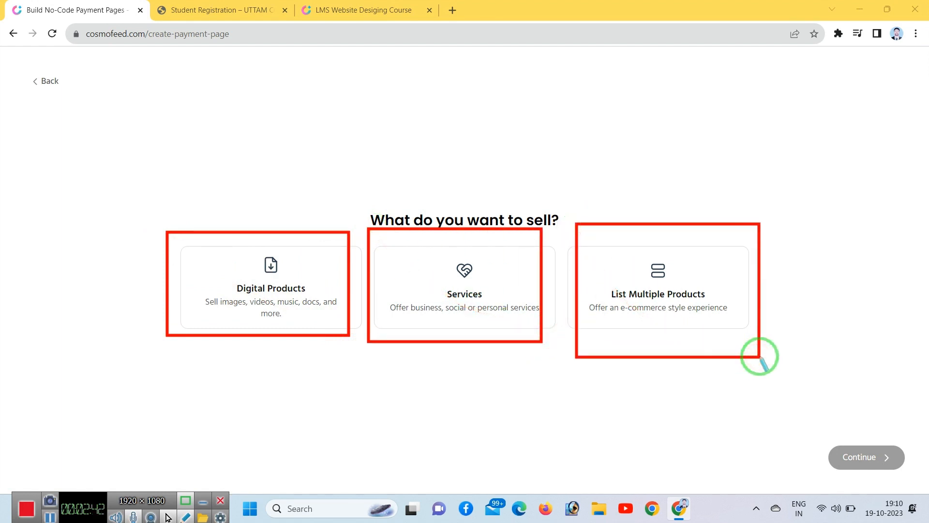
mouse_move(564, 216)
mouse_down()
mouse_move(730, 342)
mouse_move(774, 353)
mouse_move(617, 298)
mouse_move(676, 284)
mouse_up()
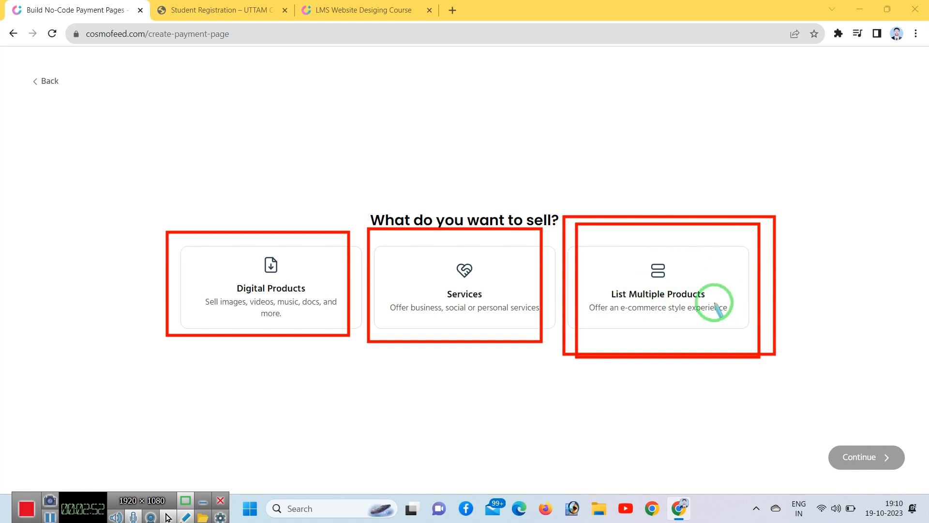
drag(366, 228, 548, 335)
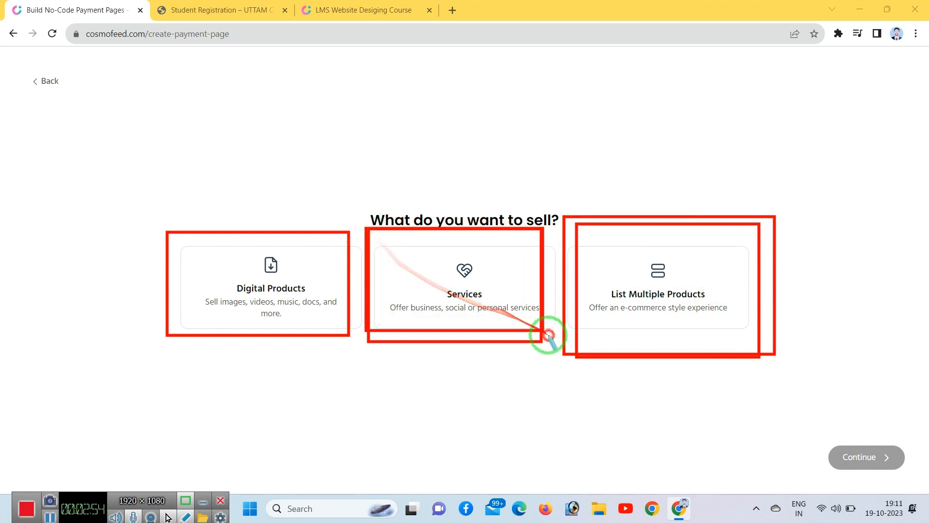
drag(359, 226, 566, 341)
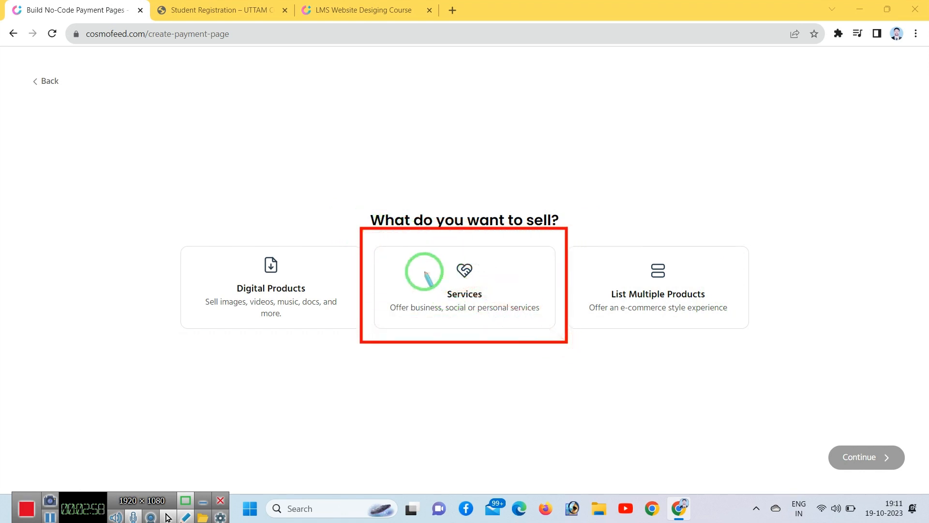
drag(145, 197, 342, 338)
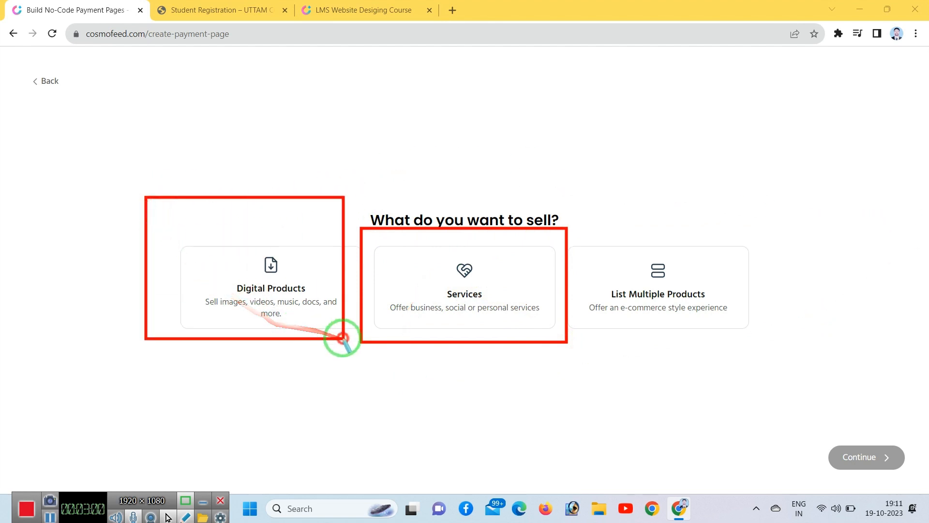
right_click(343, 337)
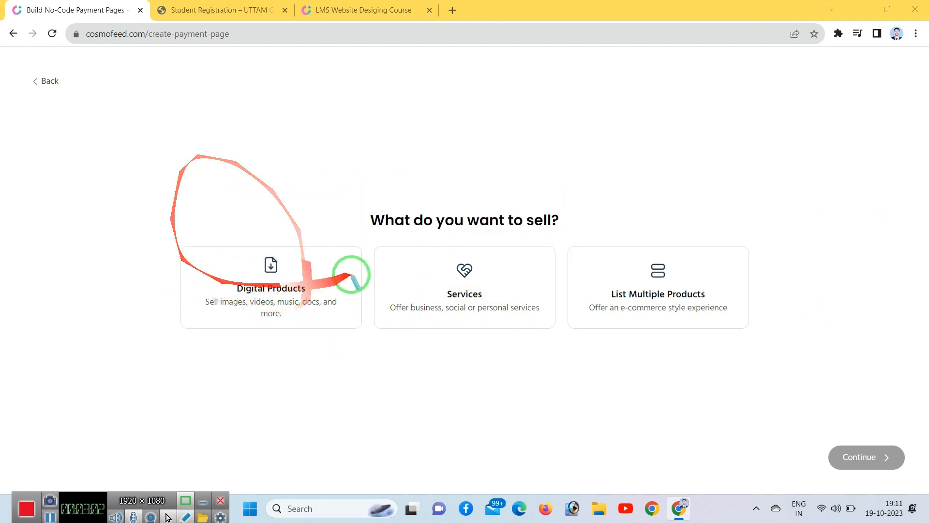
mouse_move(173, 229)
mouse_down()
mouse_move(362, 315)
mouse_move(370, 333)
mouse_up()
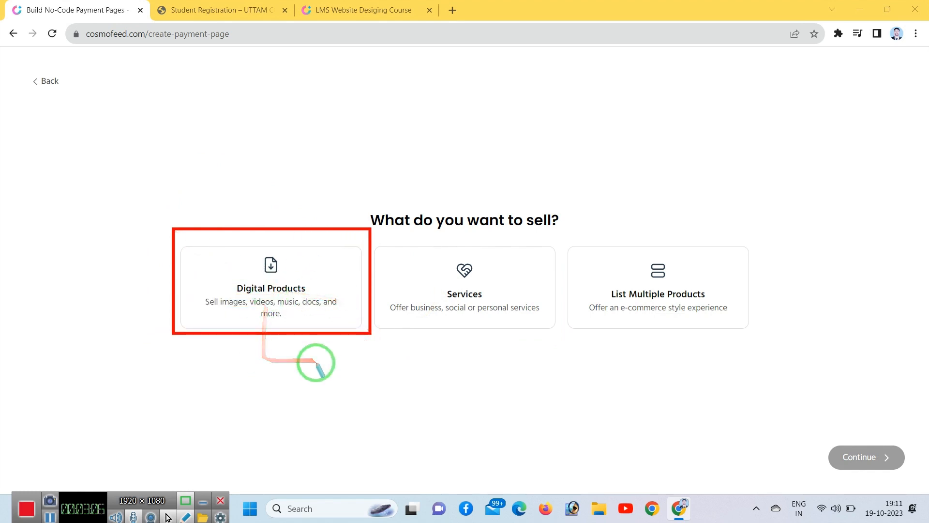
drag(173, 242, 289, 333)
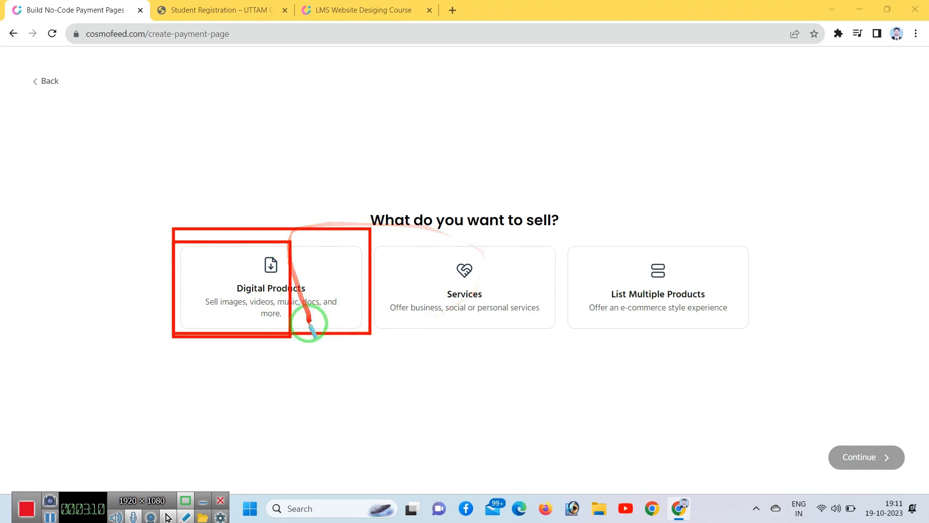
Step: Choose Digital Products and continue to step 1 of the new checkout page
click(325, 327)
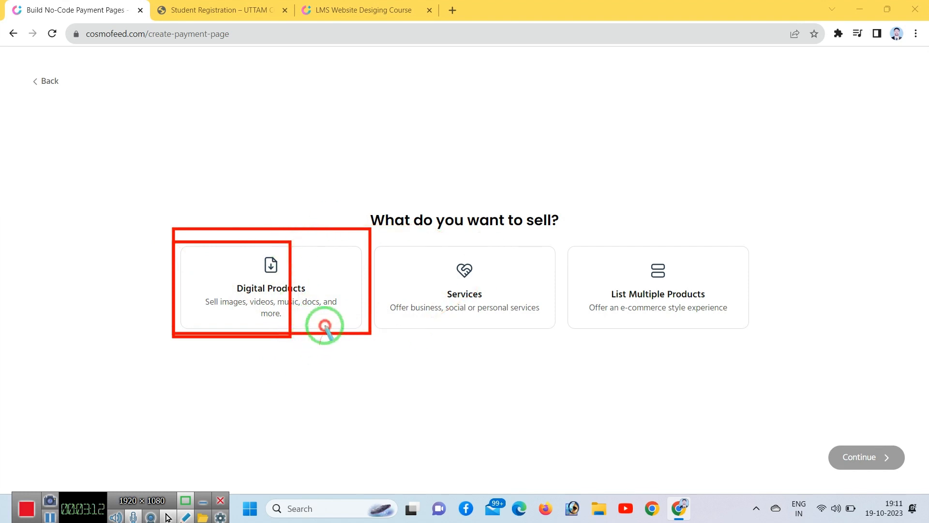
right_click(220, 248)
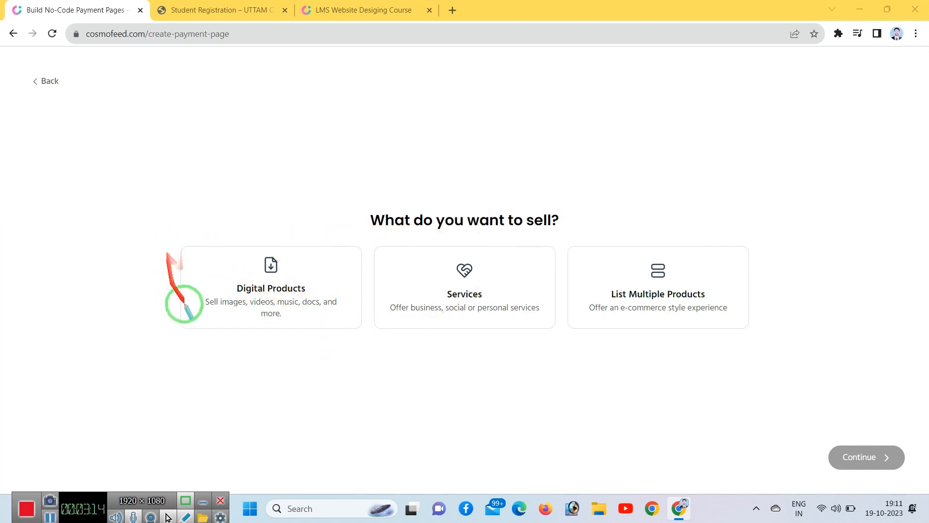
drag(192, 291, 251, 316)
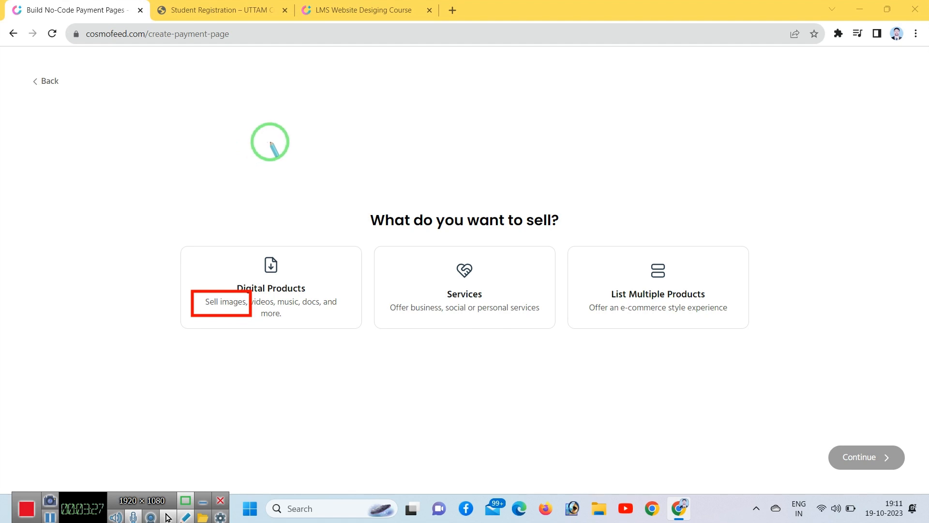
drag(271, 143, 335, 178)
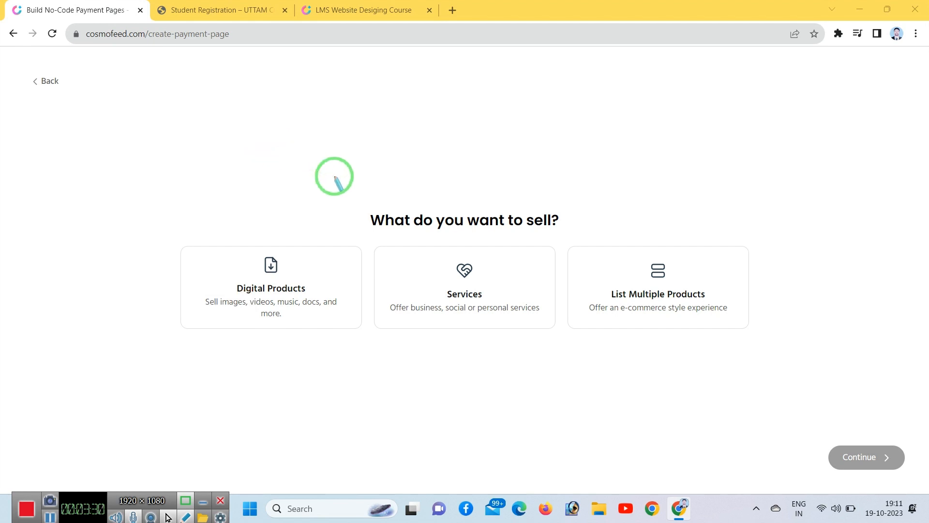
click(246, 310)
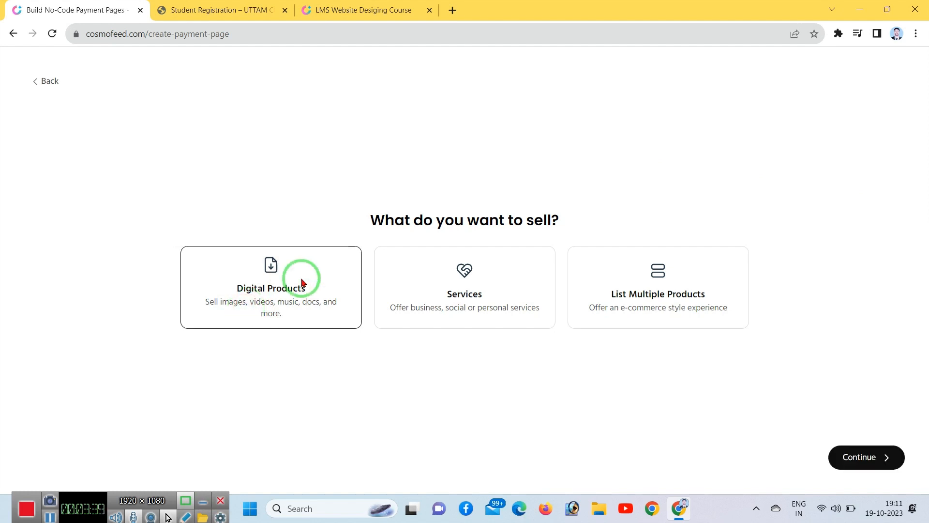
click(866, 456)
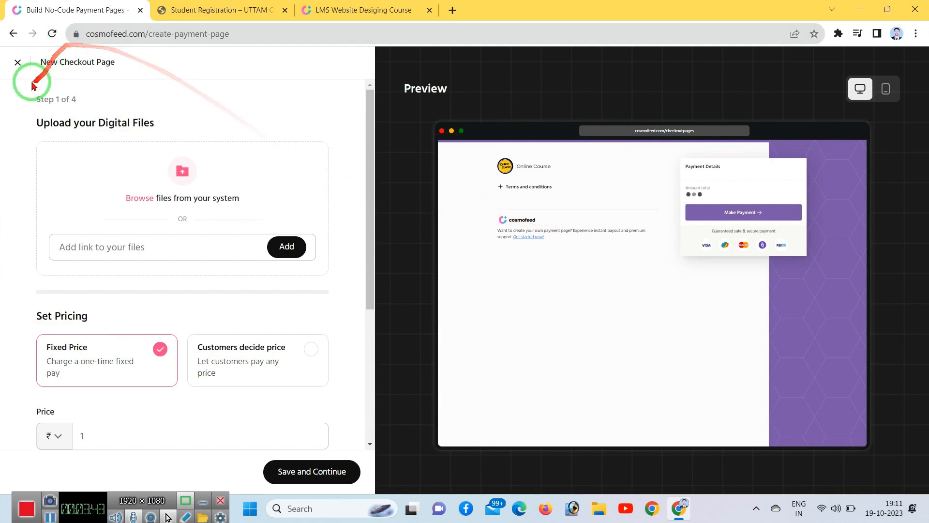
mouse_move(16, 84)
mouse_down()
mouse_move(84, 107)
mouse_move(89, 113)
mouse_move(65, 105)
mouse_move(84, 118)
mouse_up()
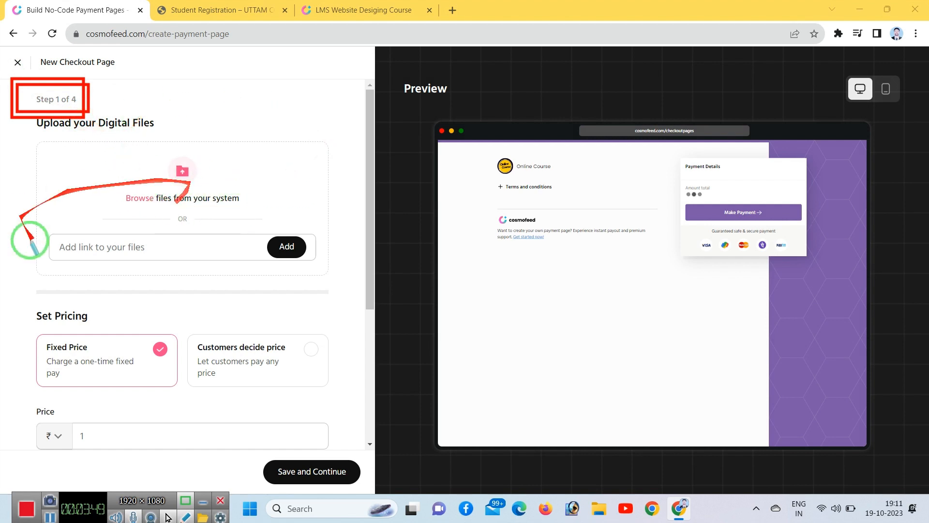
right_click(251, 190)
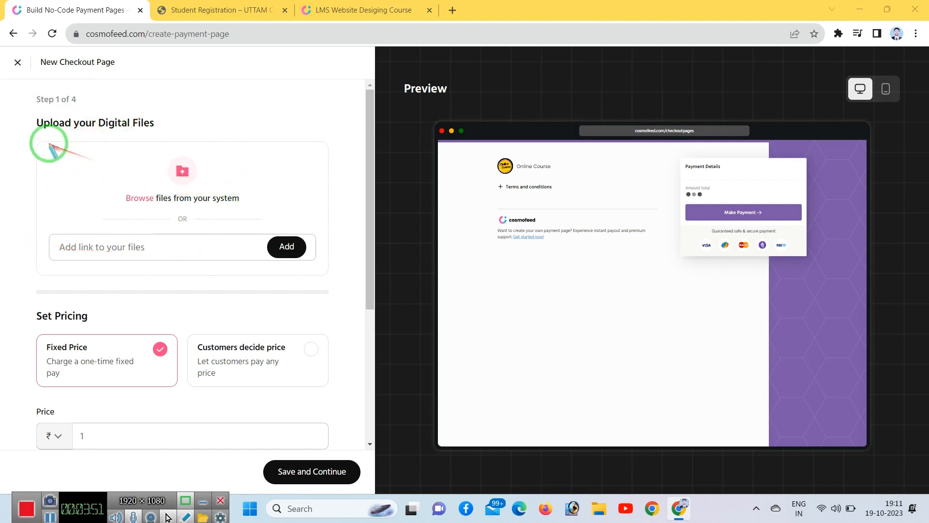
drag(27, 118, 329, 288)
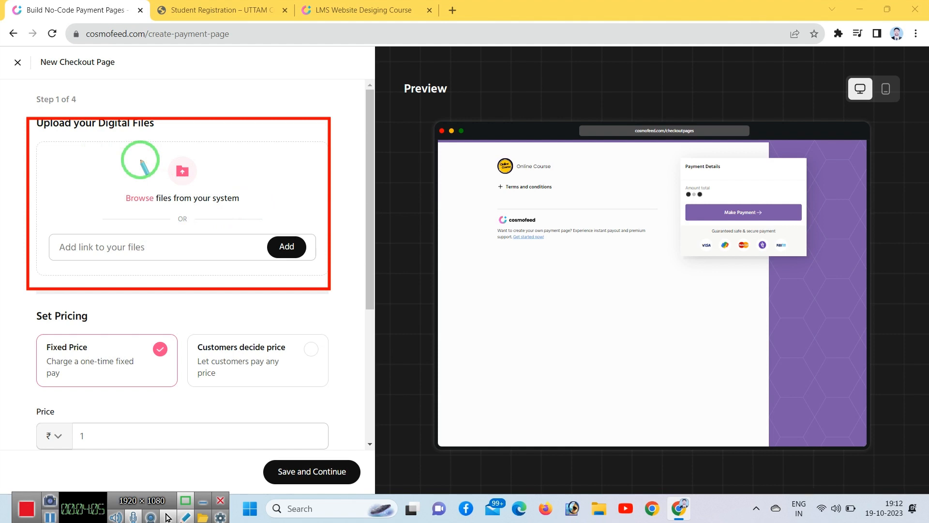
mouse_move(155, 182)
mouse_down()
mouse_move(227, 224)
mouse_move(203, 167)
mouse_move(179, 169)
mouse_move(140, 199)
mouse_up()
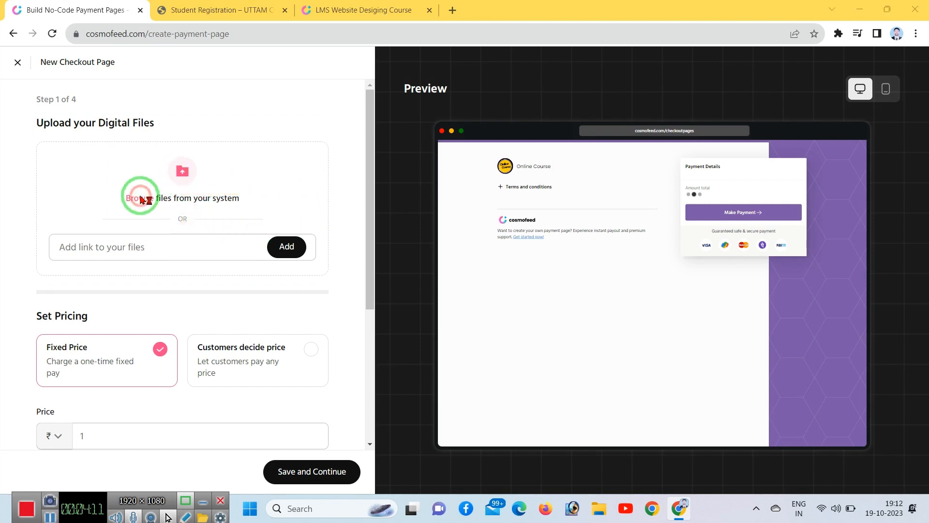
Step: Upload the 'lms website designing course' image from the Downloads folder
click(140, 199)
mouse_move(684, 79)
mouse_down()
mouse_move(721, 369)
mouse_move(736, 359)
mouse_move(338, 319)
mouse_up()
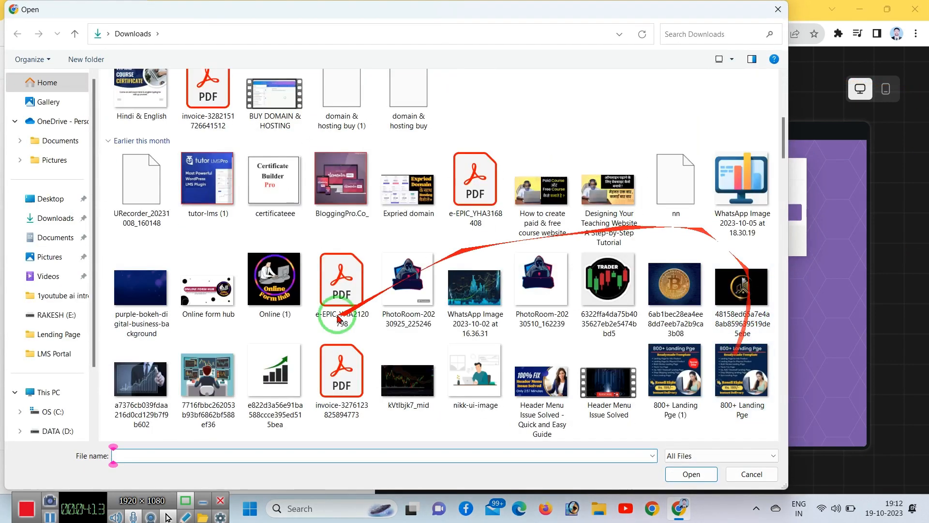
mouse_move(900, 360)
mouse_down()
mouse_move(629, 373)
mouse_move(571, 389)
mouse_move(625, 399)
mouse_up()
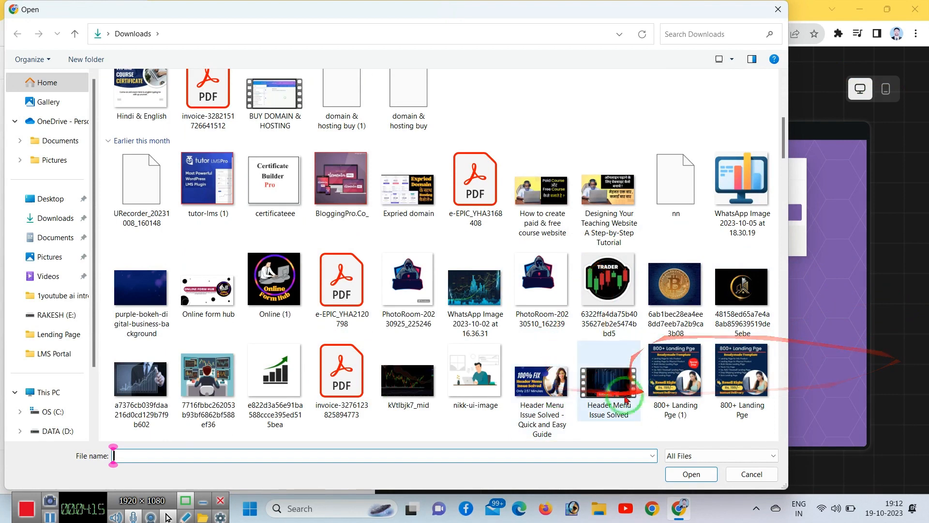
scroll(554, 390, down, 7)
mouse_move(553, 390)
mouse_down()
mouse_move(614, 344)
mouse_move(599, 234)
mouse_move(576, 317)
mouse_up()
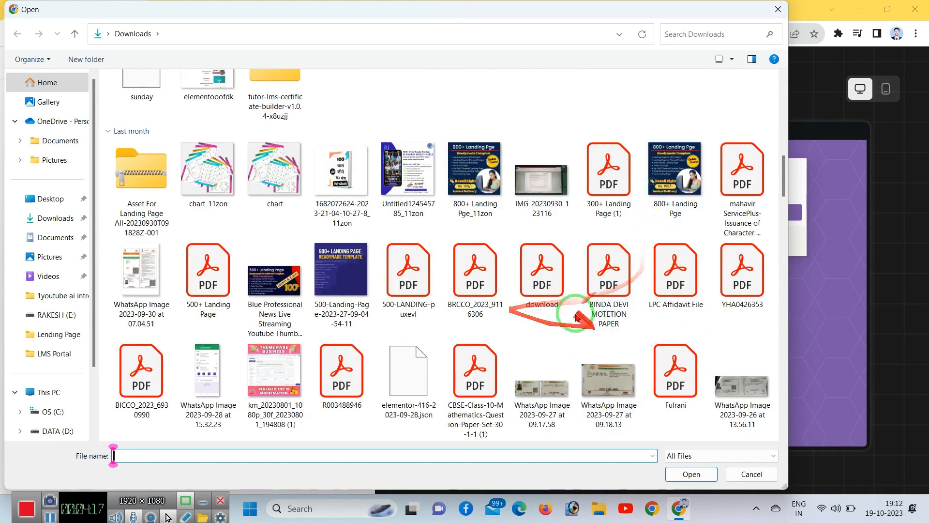
scroll(487, 373, down, 9)
scroll(653, 340, up, 4)
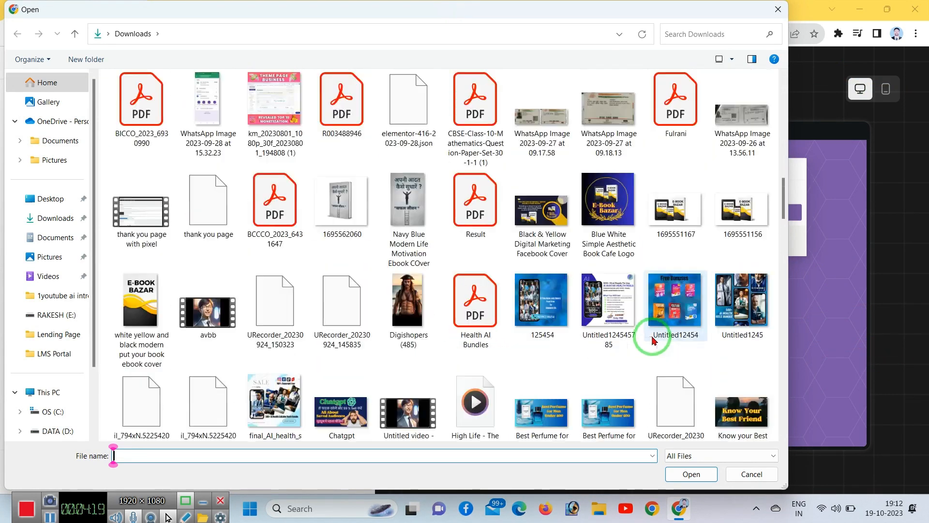
scroll(653, 340, up, 3)
drag(513, 305, 535, 312)
drag(624, 257, 605, 251)
scroll(605, 251, up, 5)
drag(363, 312, 608, 283)
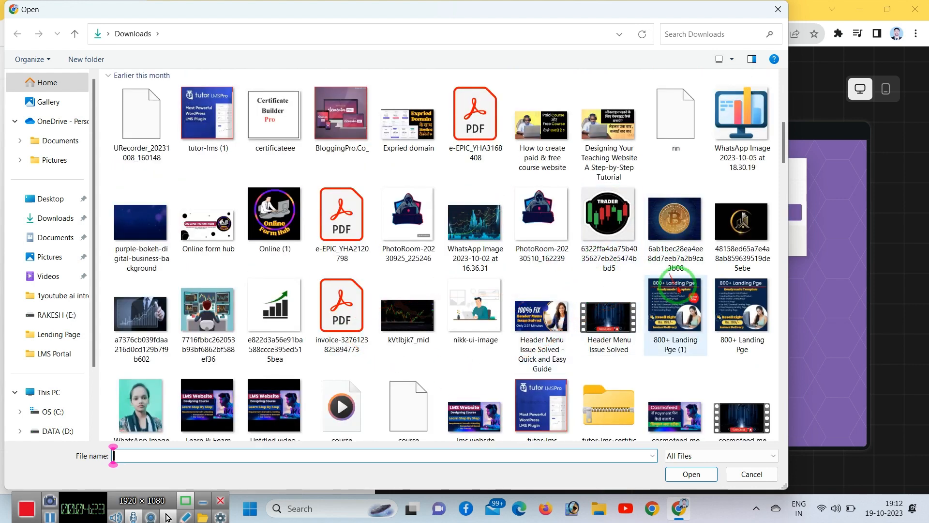
click(477, 395)
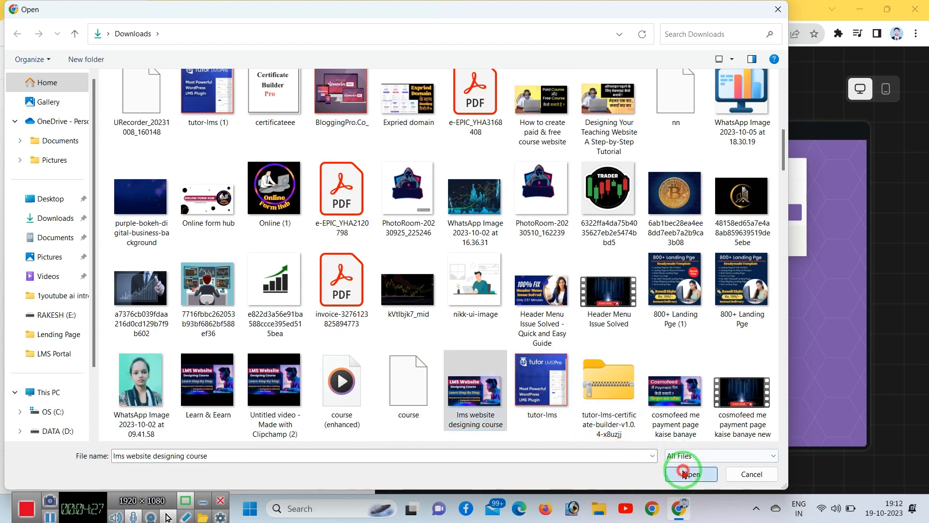
click(687, 474)
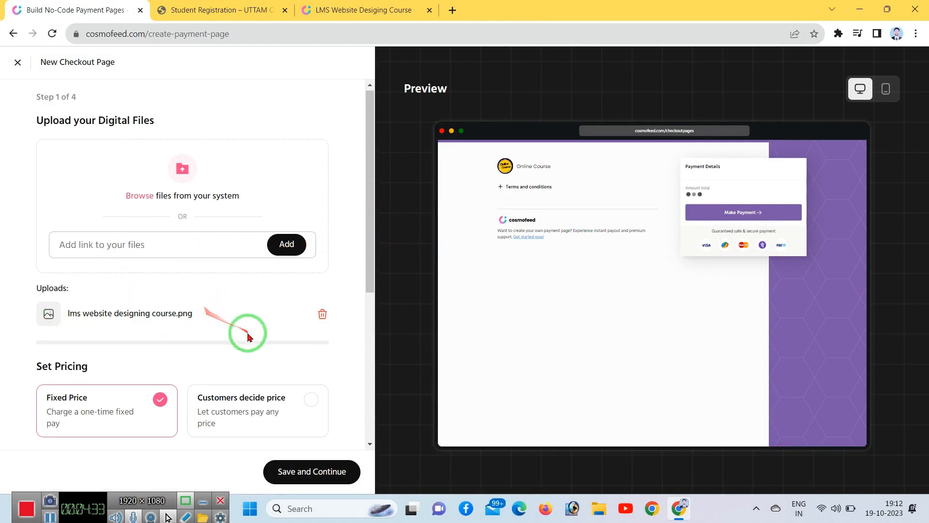
Step: Set the fixed price of the digital product to ₹1
scroll(249, 332, down, 5)
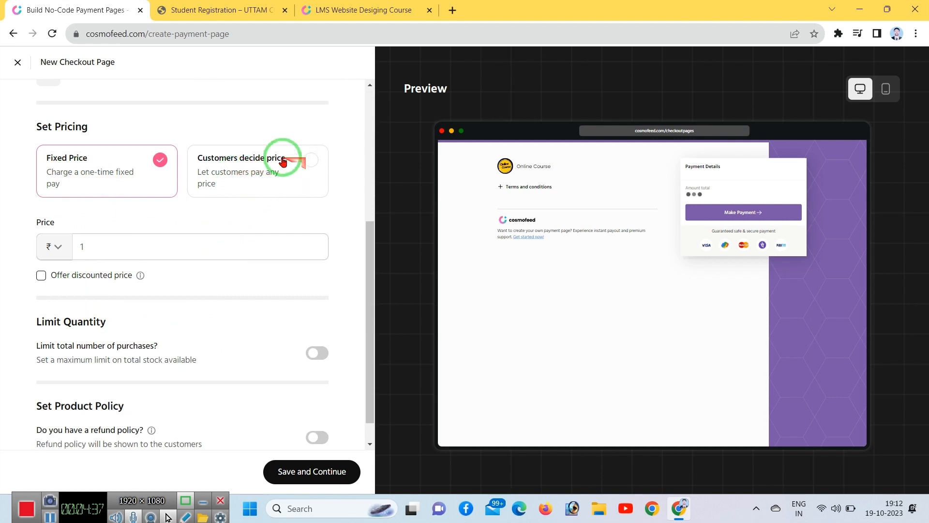
drag(184, 131, 320, 199)
drag(29, 136, 174, 207)
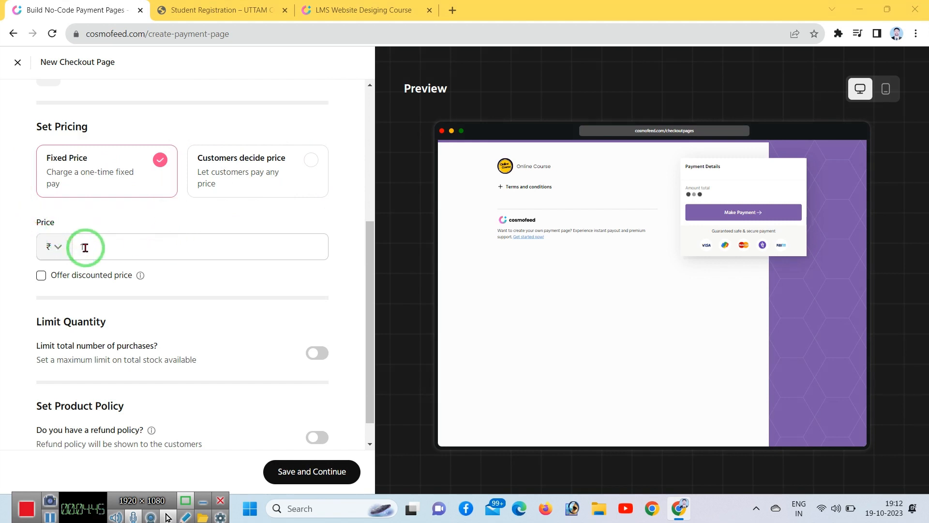
click(85, 248)
text(1)
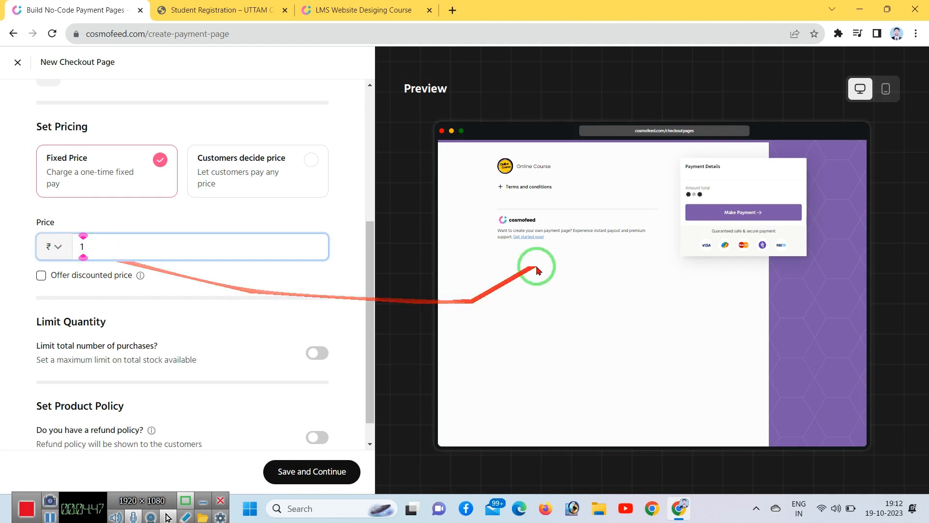
Step: Leave the discounted price and purchase limit off, then save step 1
click(41, 276)
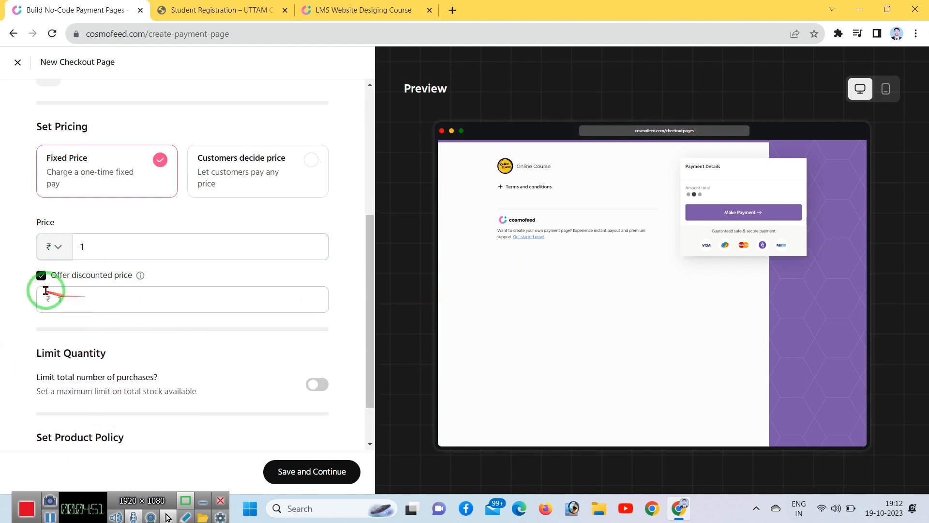
click(41, 275)
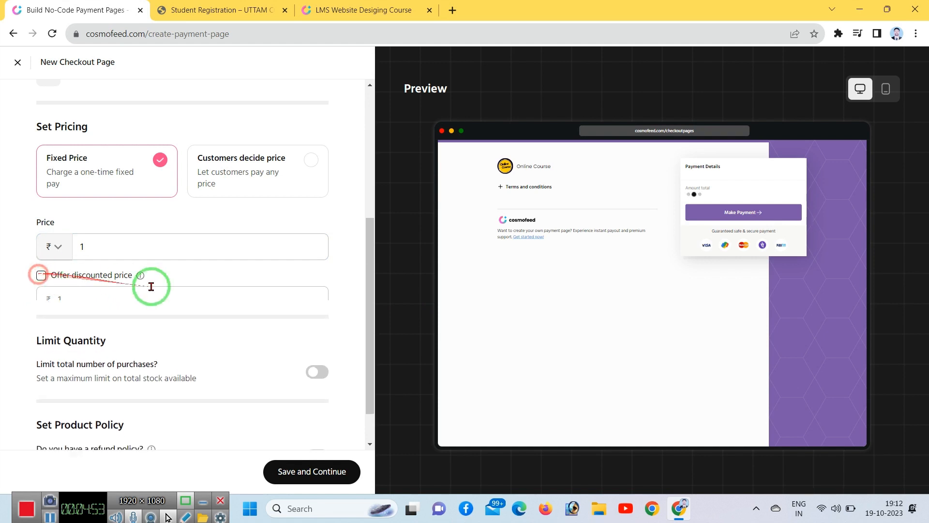
scroll(193, 329, down, 1)
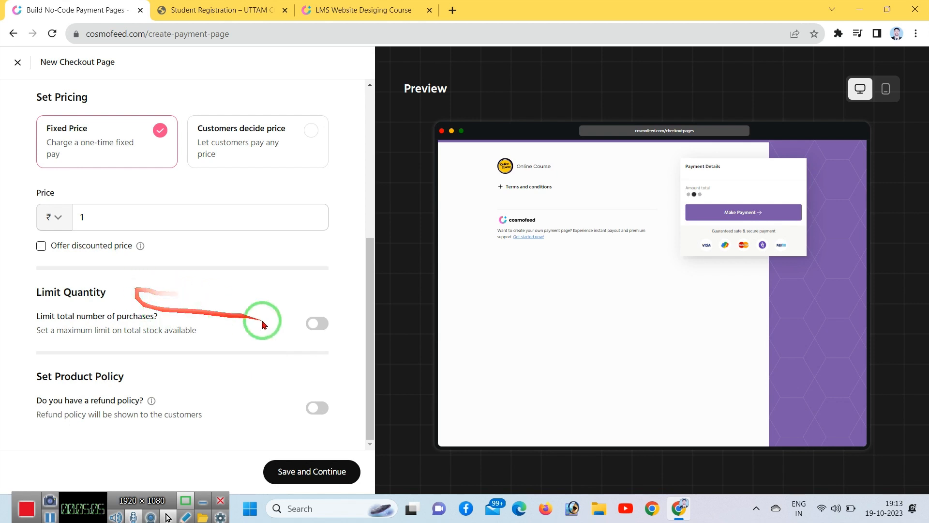
click(312, 328)
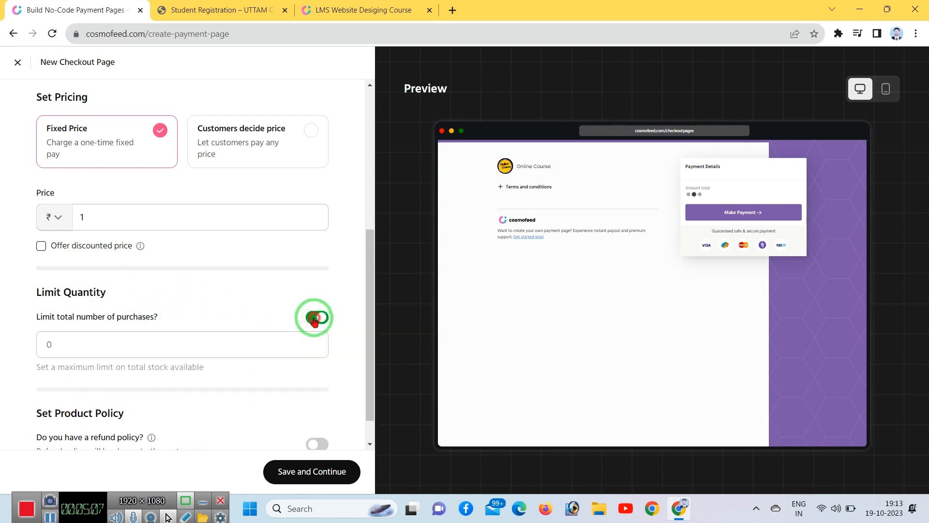
click(314, 320)
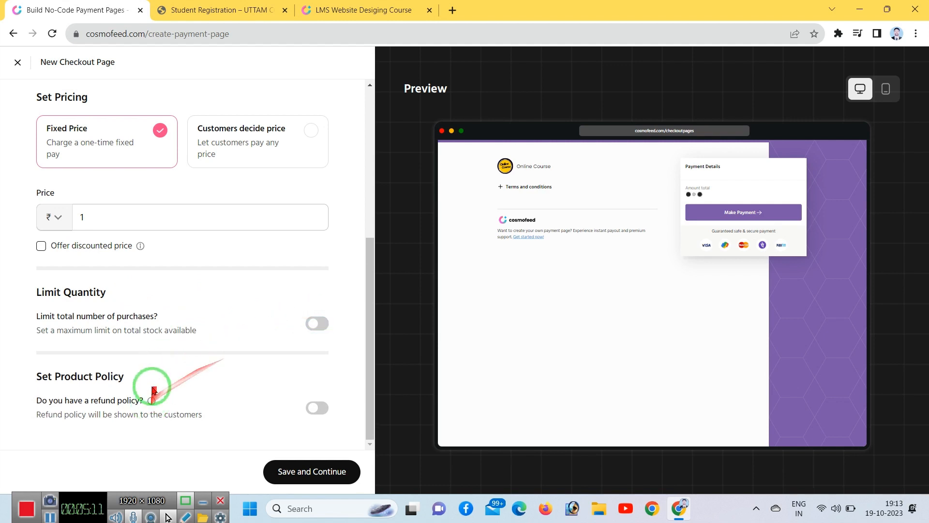
mouse_move(152, 389)
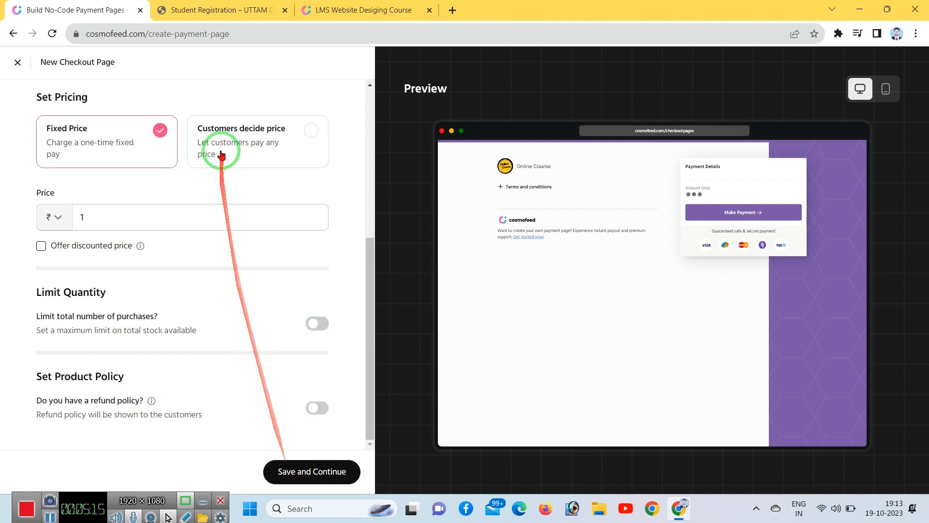
scroll(220, 159, up, 5)
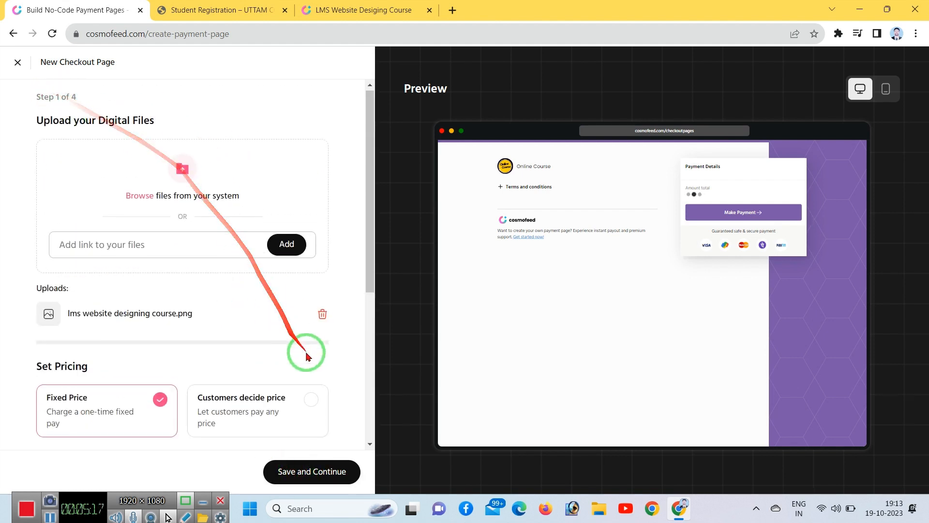
scroll(316, 382, down, 5)
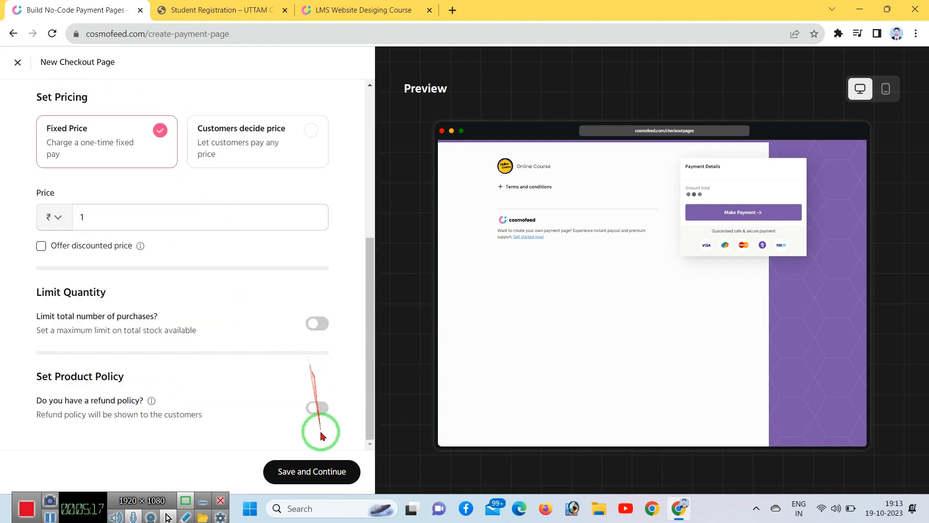
click(289, 476)
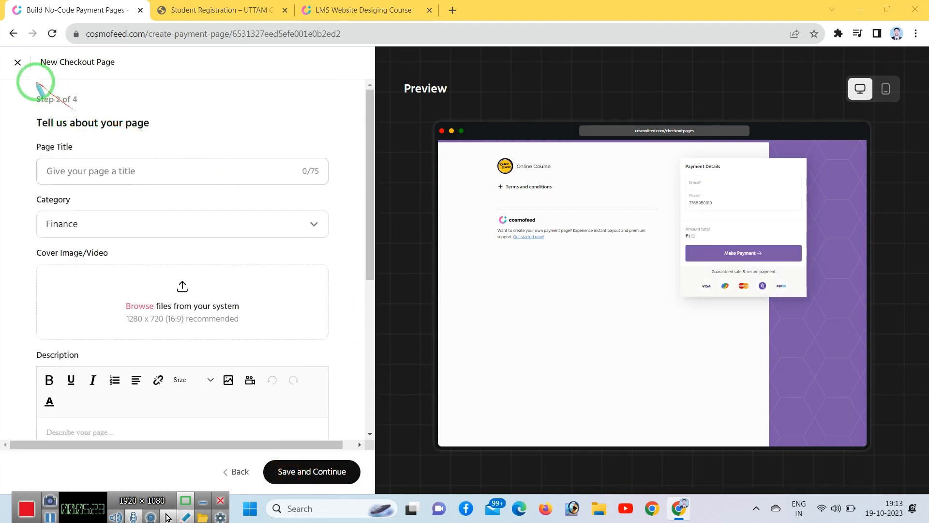
Step: Title the page 'LMS Website Desiging Course' and set its category to Education
drag(22, 78, 92, 115)
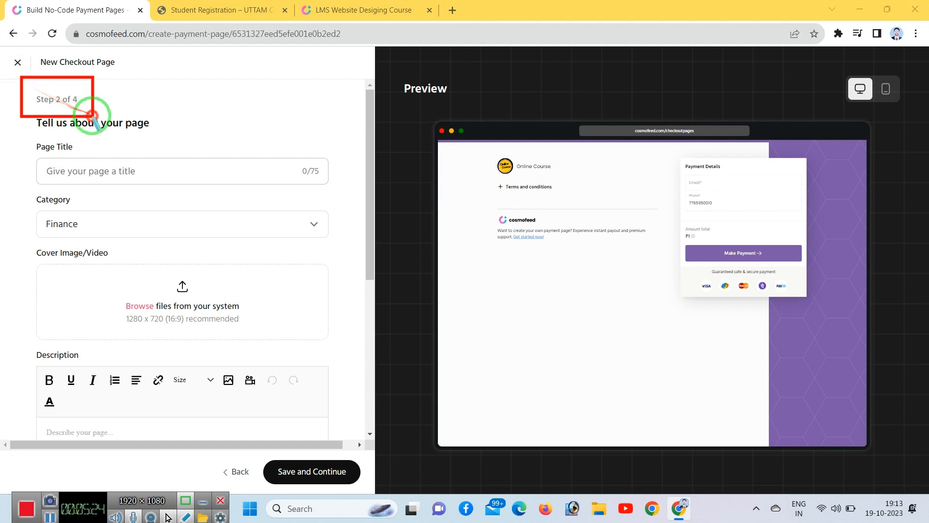
right_click(192, 119)
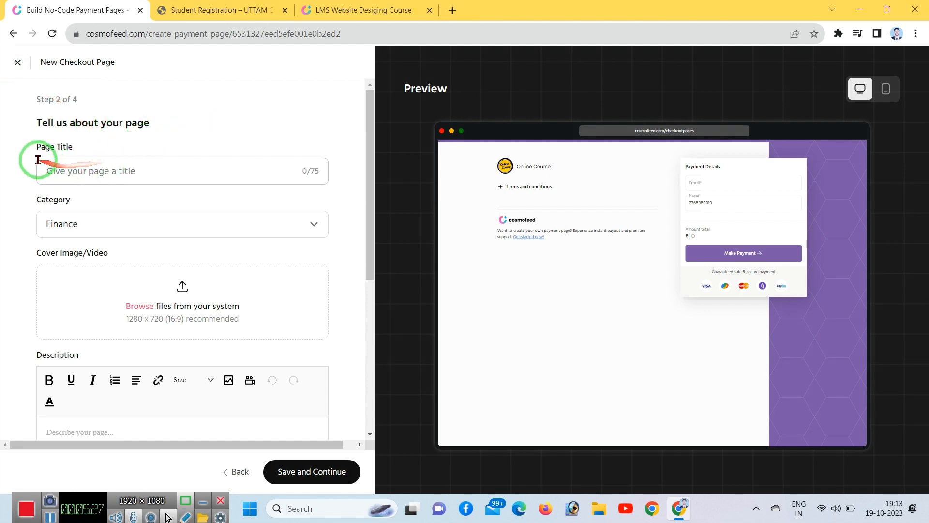
click(69, 173)
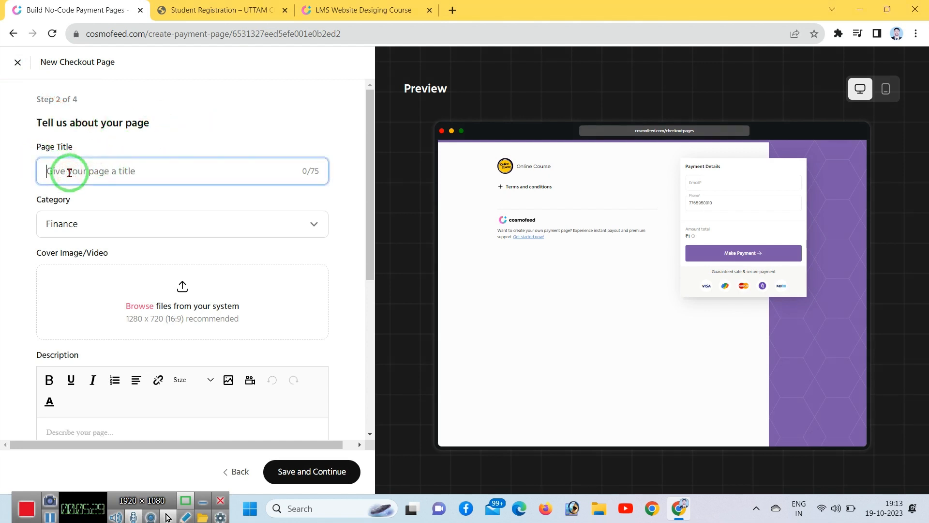
text(LMS Website Desiging Course)
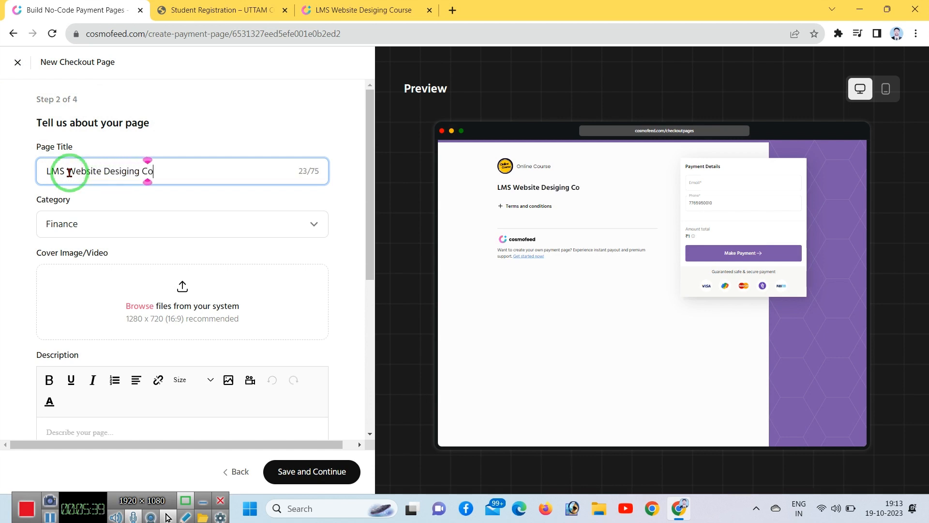
click(69, 230)
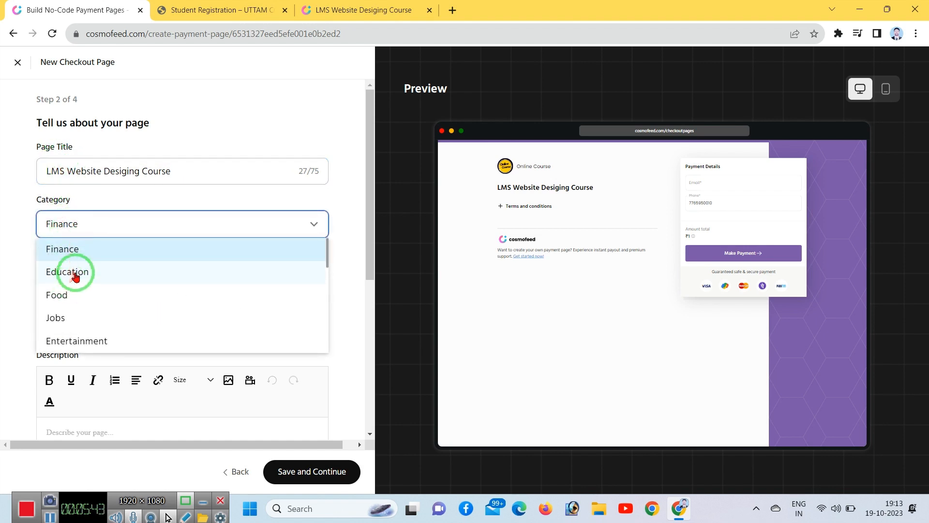
click(76, 275)
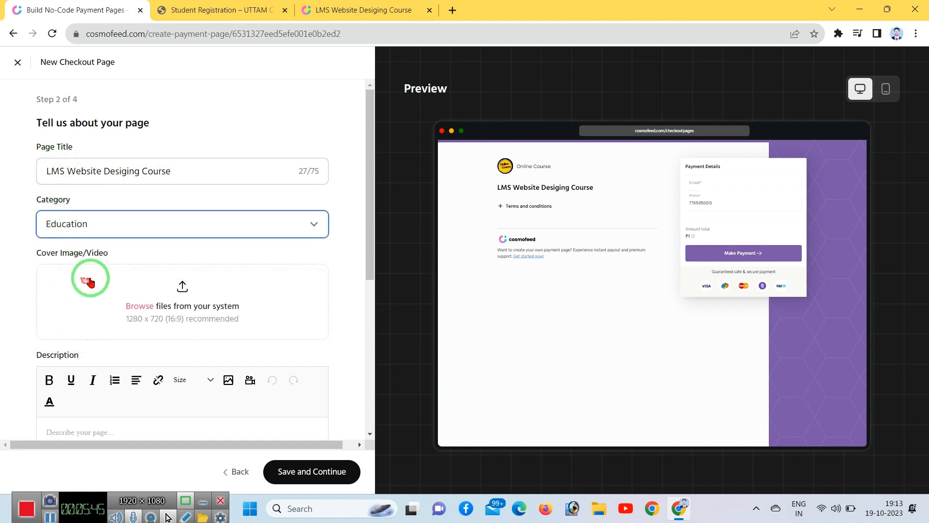
click(196, 307)
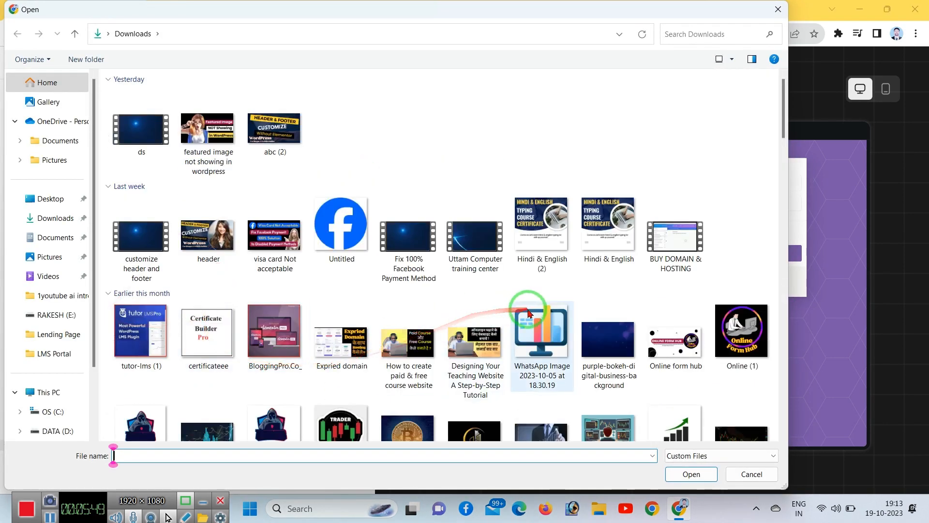
Step: Choose the 'lms website designing course' image as the cover image
scroll(590, 289, down, 5)
double_click(665, 164)
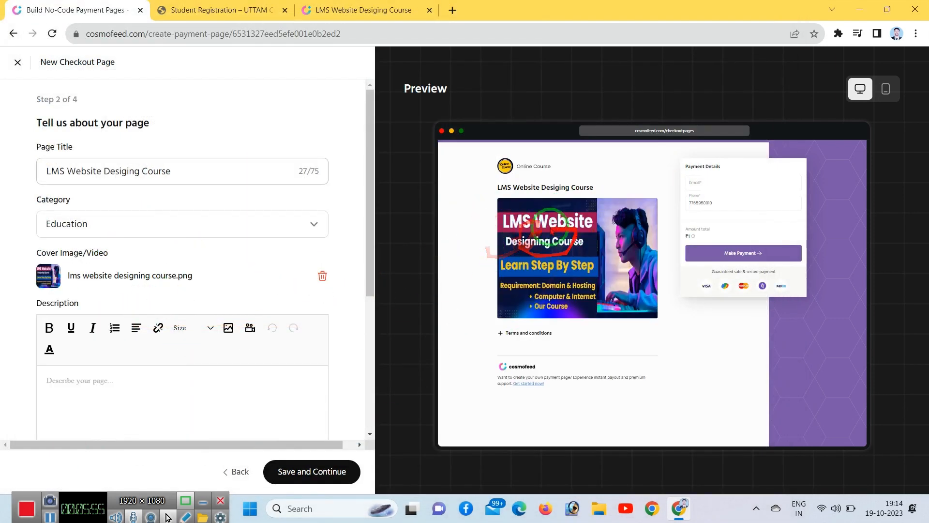
scroll(207, 291, down, 5)
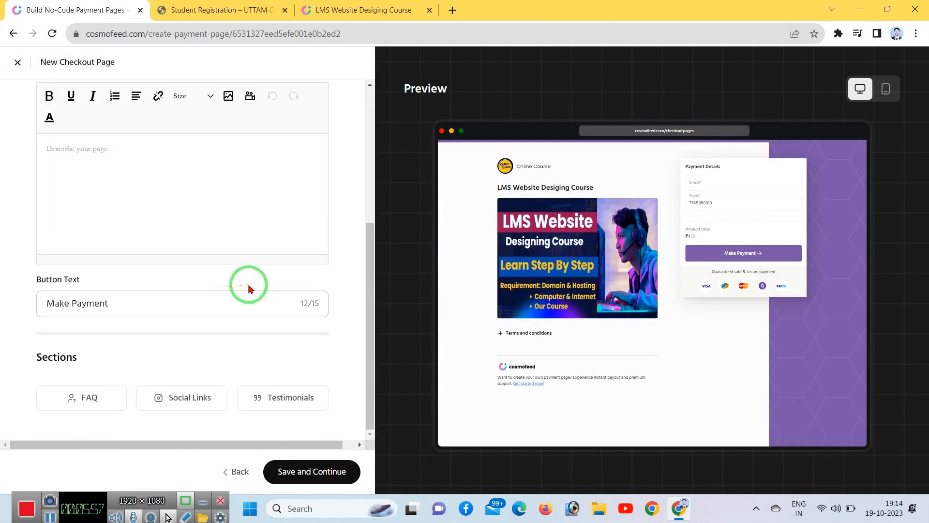
Step: Add the description 'You can enroll now to access.' in bold, underline and italic
click(105, 155)
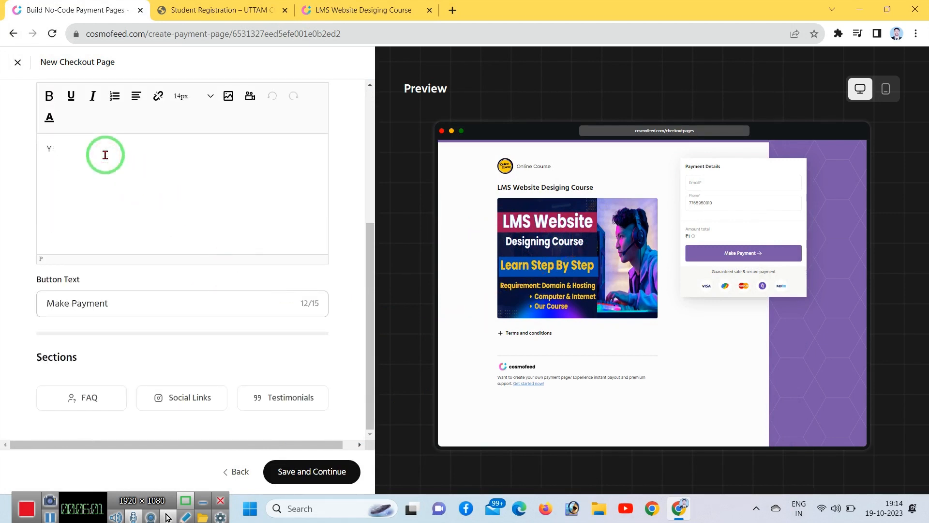
text(YOu)
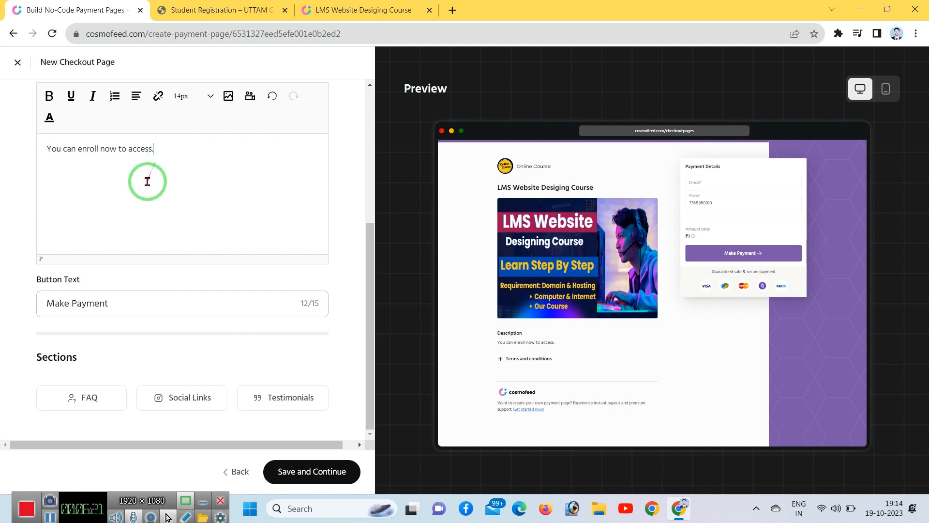
triple_click(142, 159)
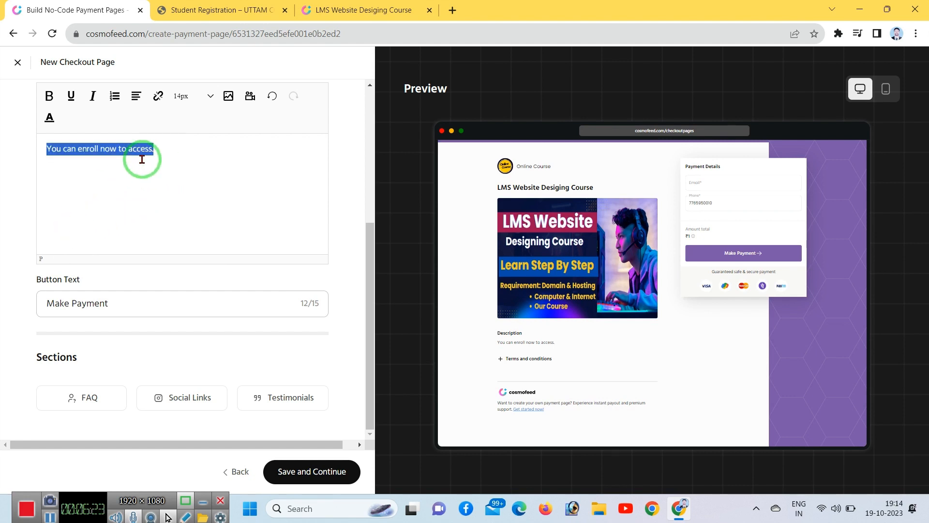
click(50, 96)
click(71, 96)
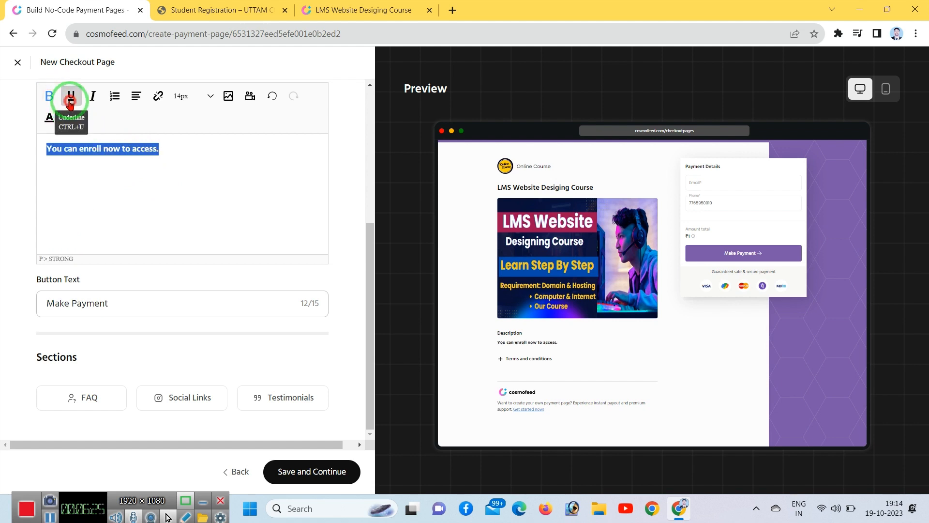
click(86, 101)
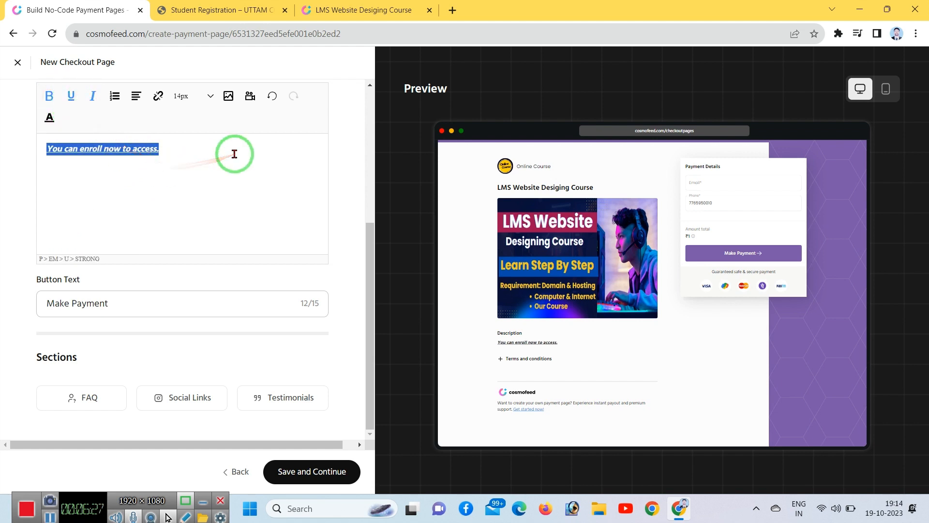
click(183, 150)
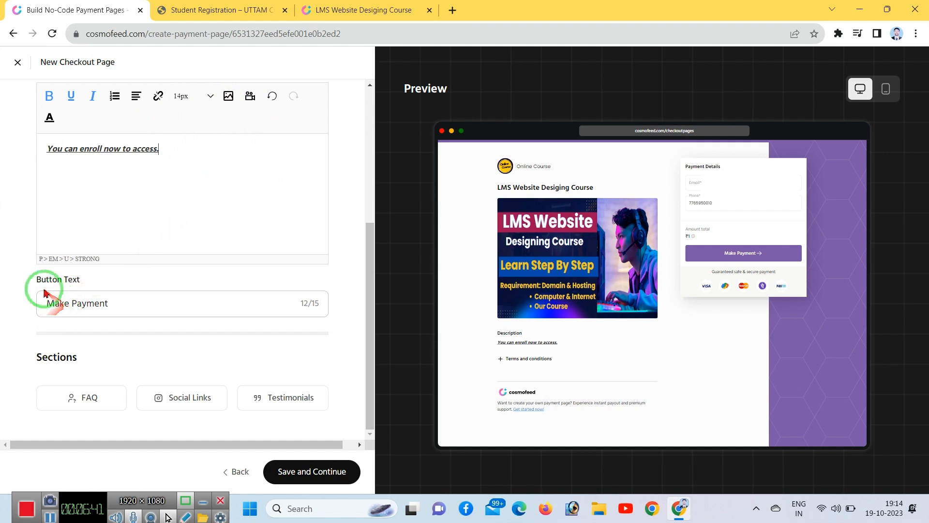
Step: Replace the 'Make Payment' button label with 'Register Now'
drag(148, 306, 19, 304)
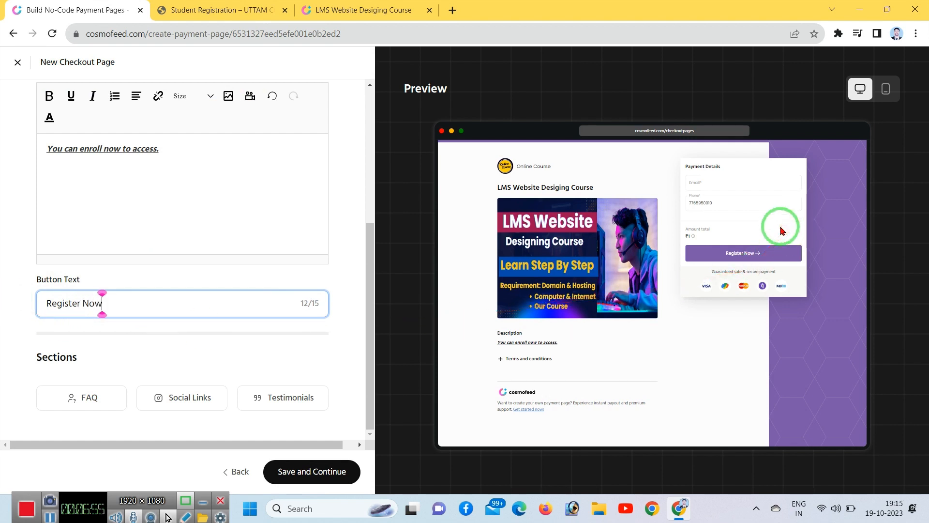
key(F8)
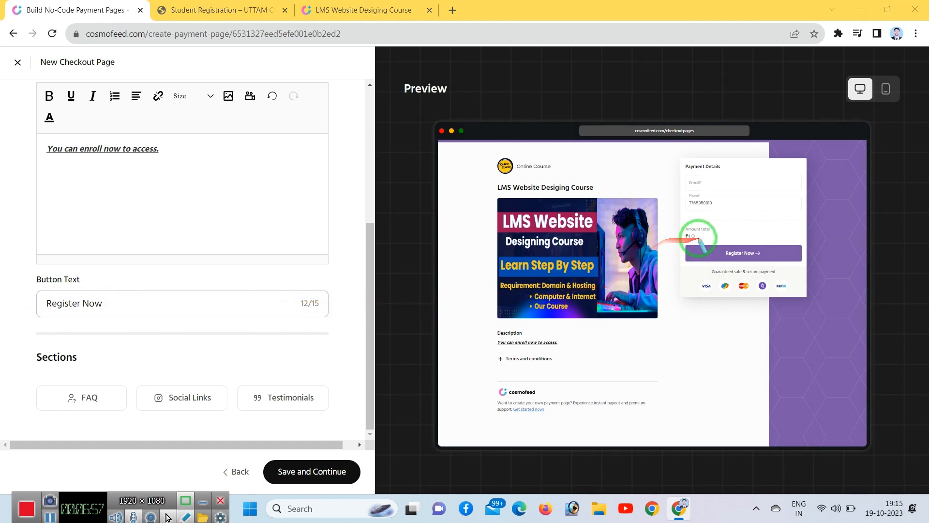
mouse_move(687, 235)
mouse_down()
mouse_move(771, 269)
mouse_move(806, 265)
mouse_up()
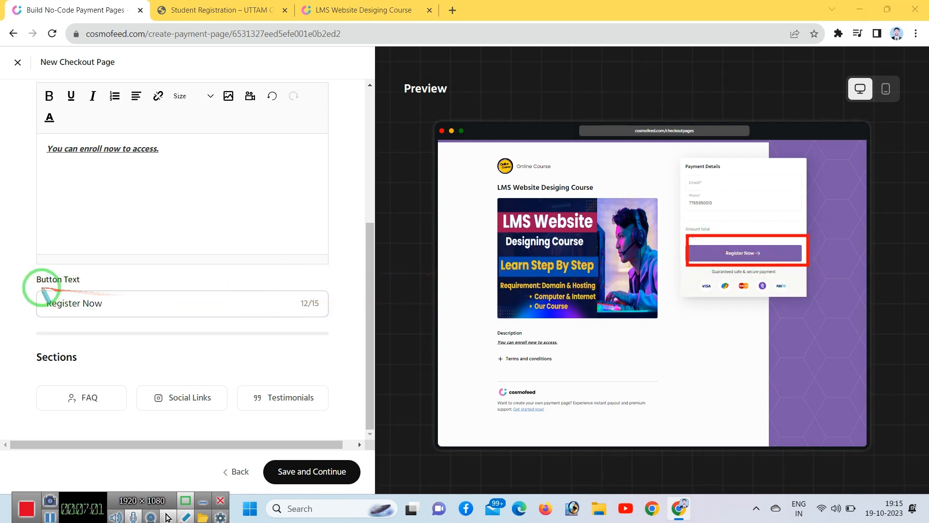
drag(41, 288, 145, 313)
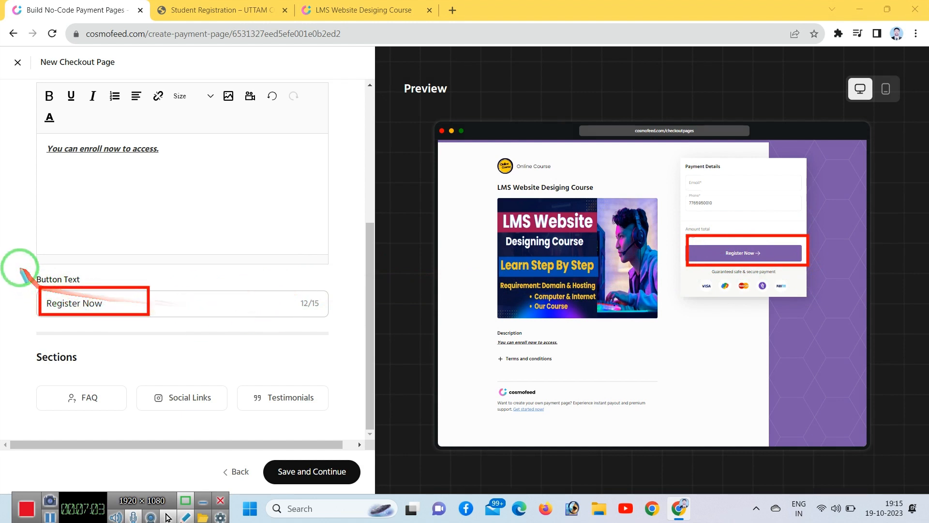
click(232, 303)
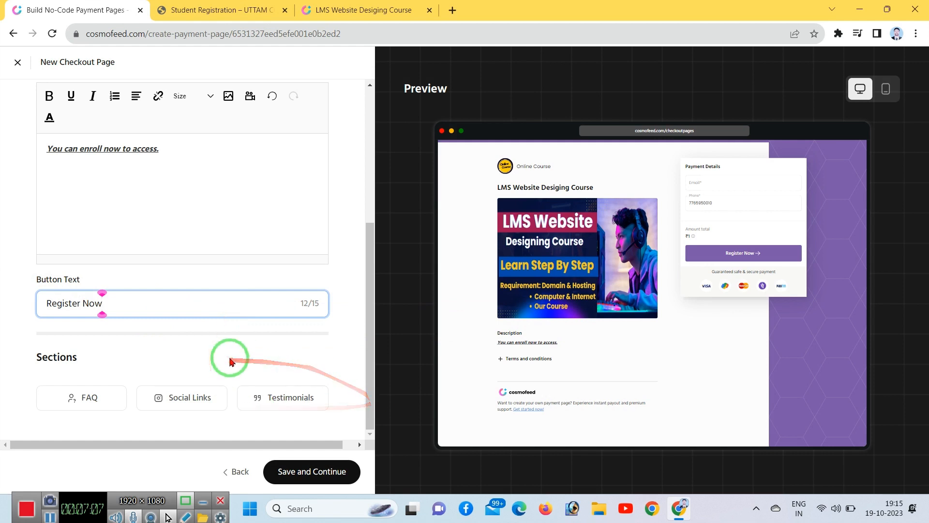
click(72, 397)
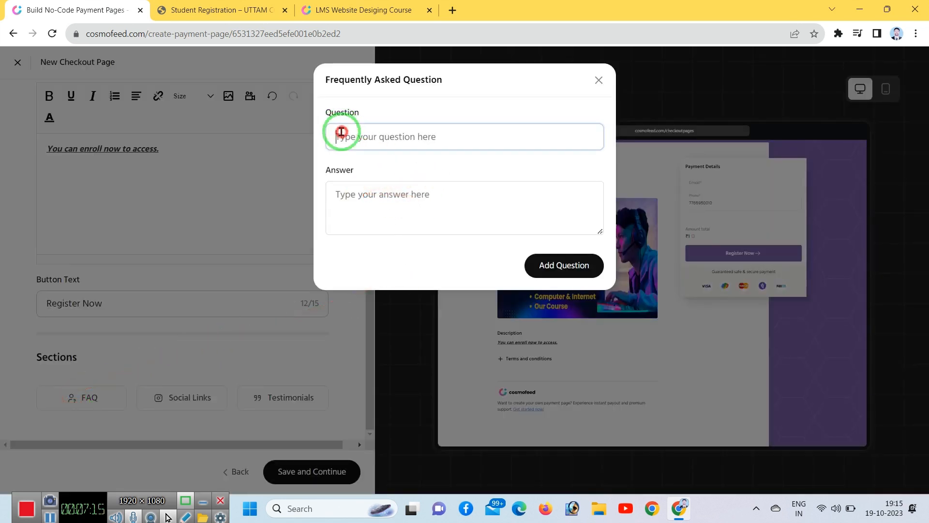
click(352, 205)
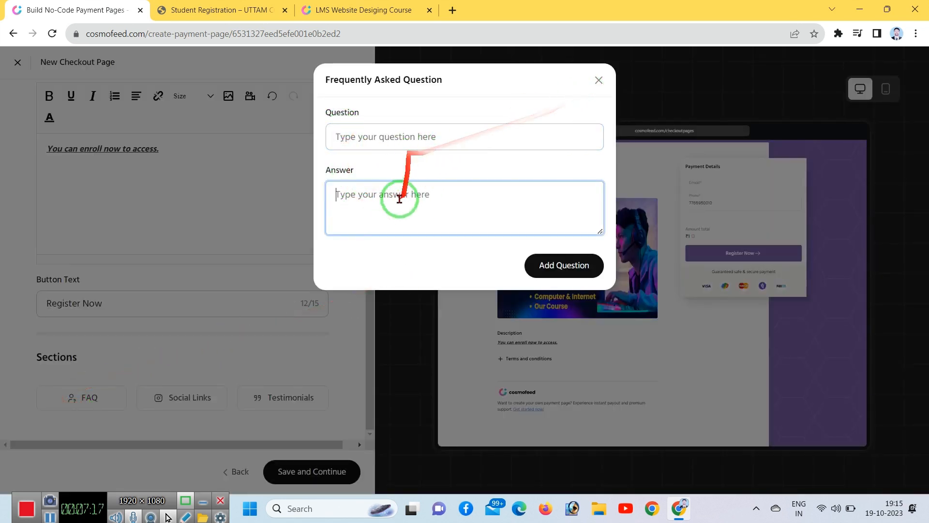
click(599, 80)
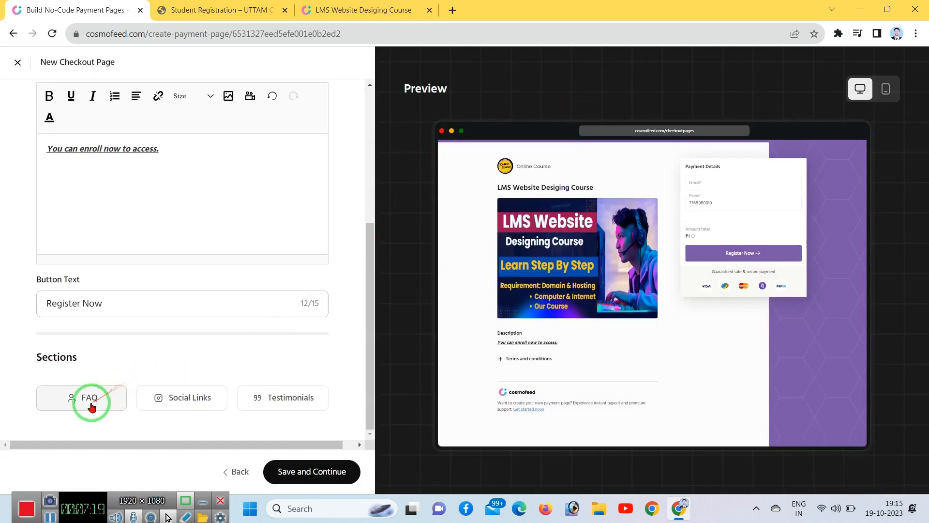
click(183, 399)
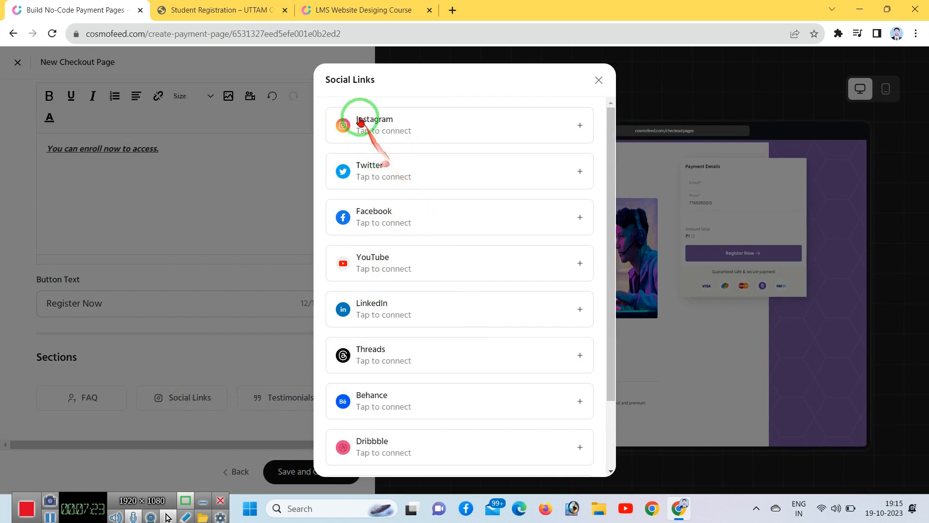
scroll(457, 317, down, 2)
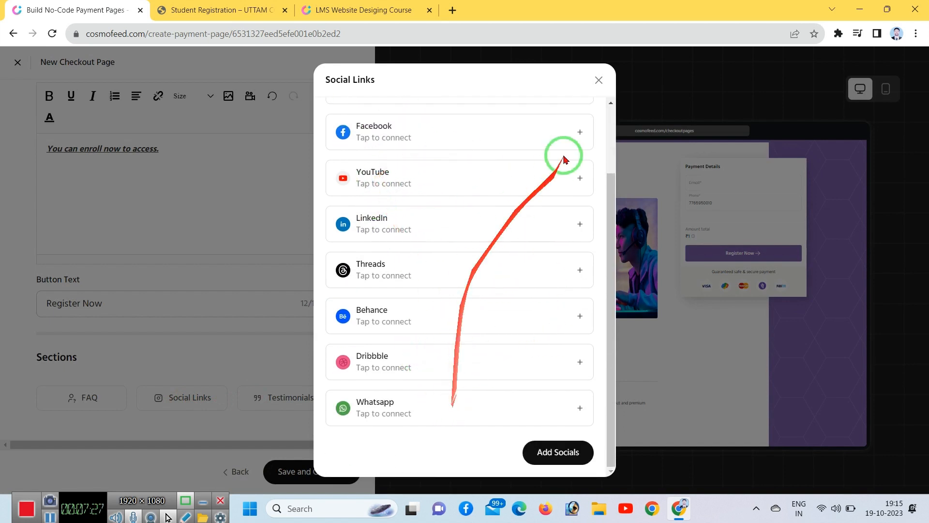
click(597, 82)
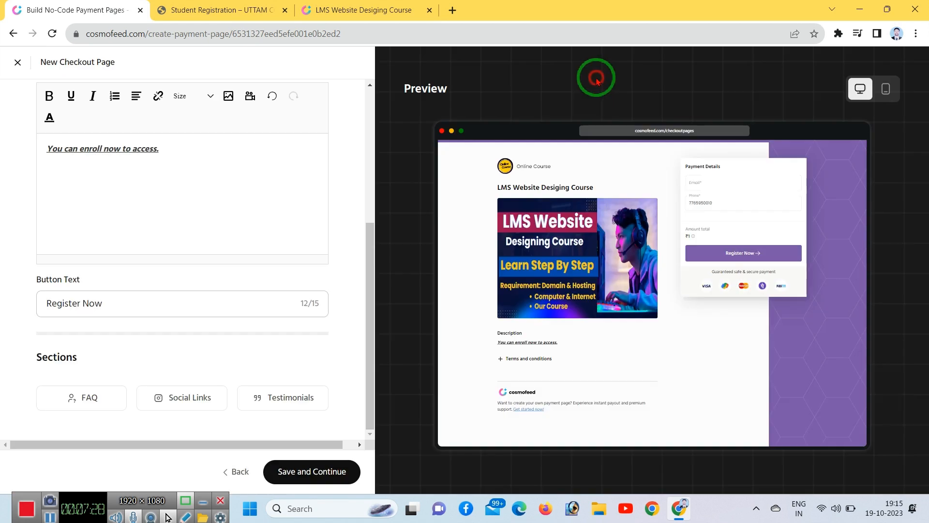
click(281, 402)
click(387, 137)
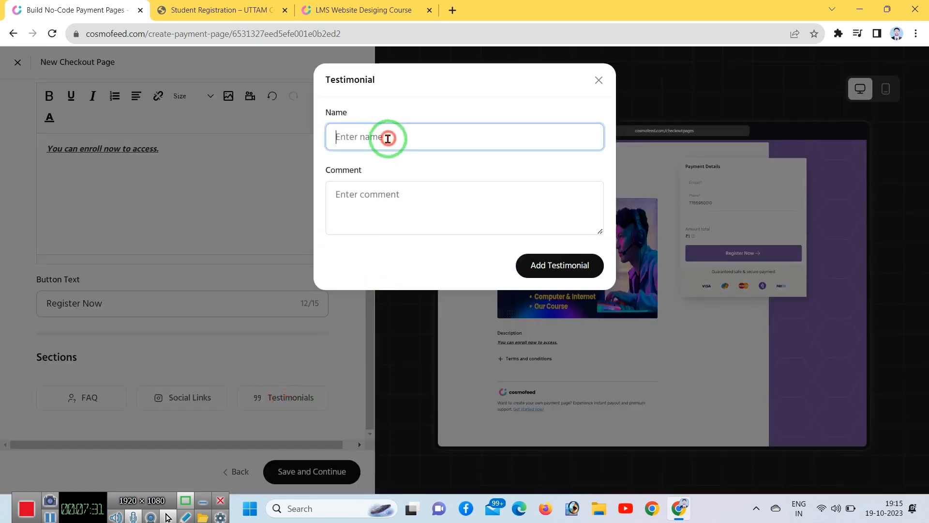
click(368, 203)
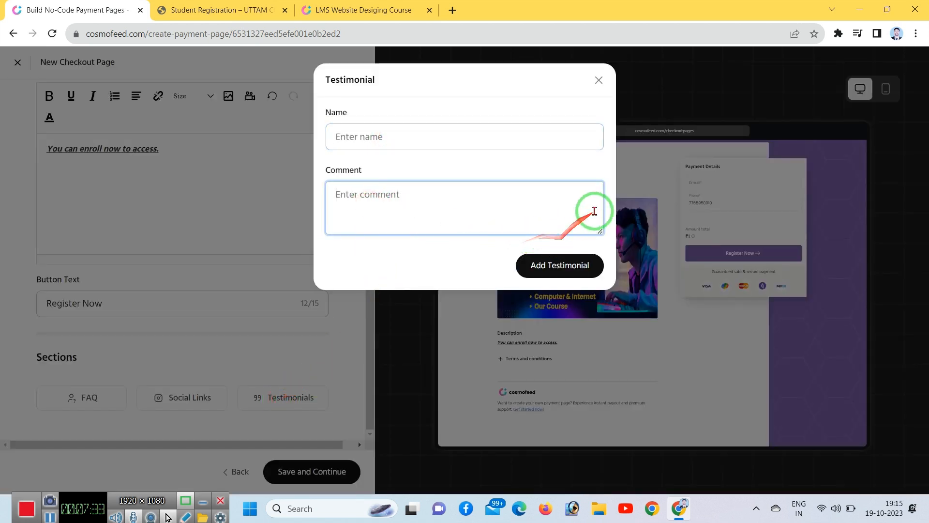
click(598, 81)
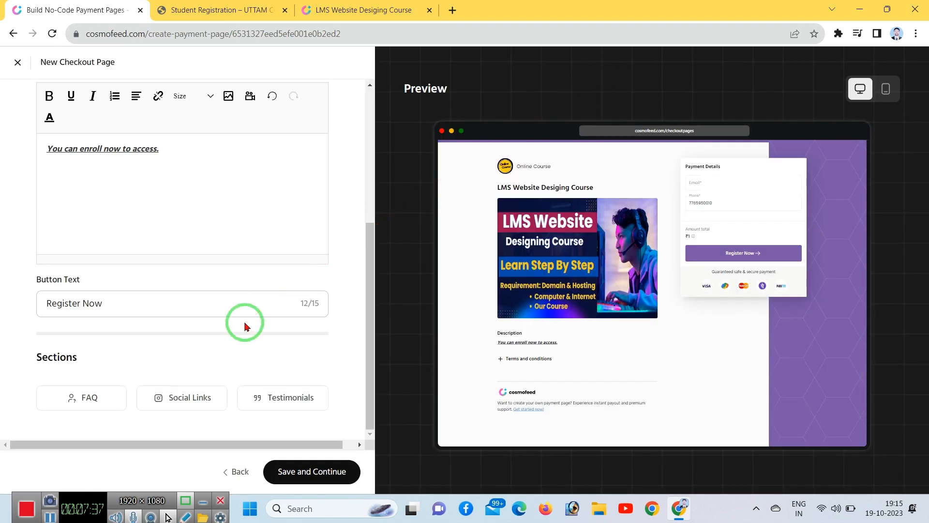
Step: Save the page details and review step 3's registration questions, checkout settings and thank-you note
click(312, 472)
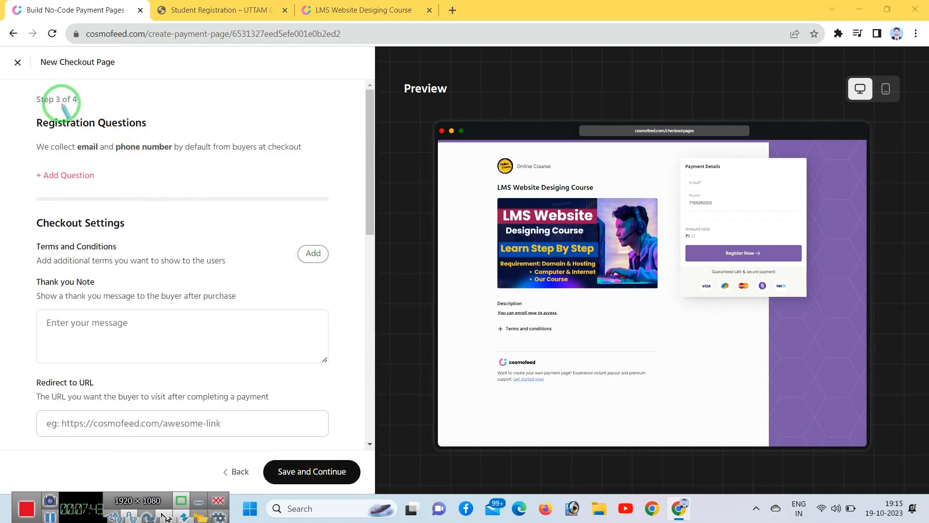
drag(21, 83, 82, 109)
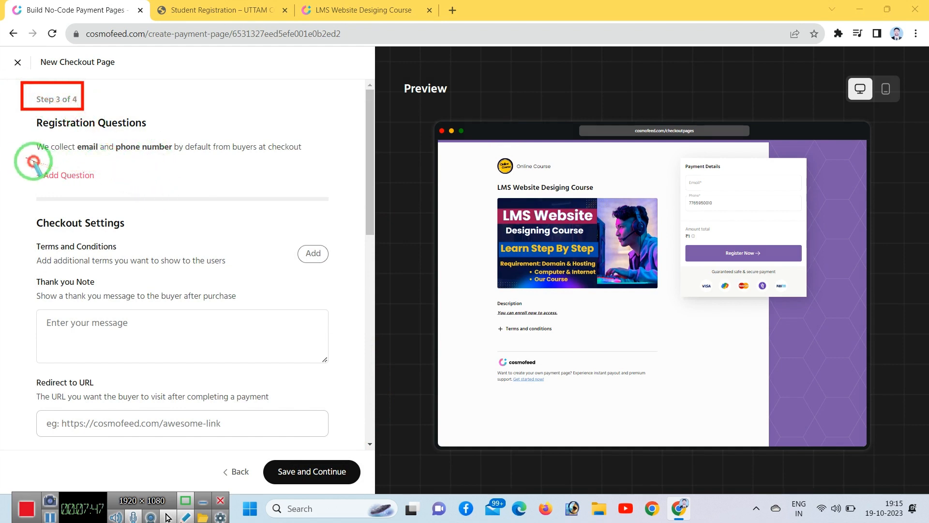
mouse_move(25, 156)
mouse_down()
mouse_move(108, 189)
mouse_move(155, 238)
mouse_up()
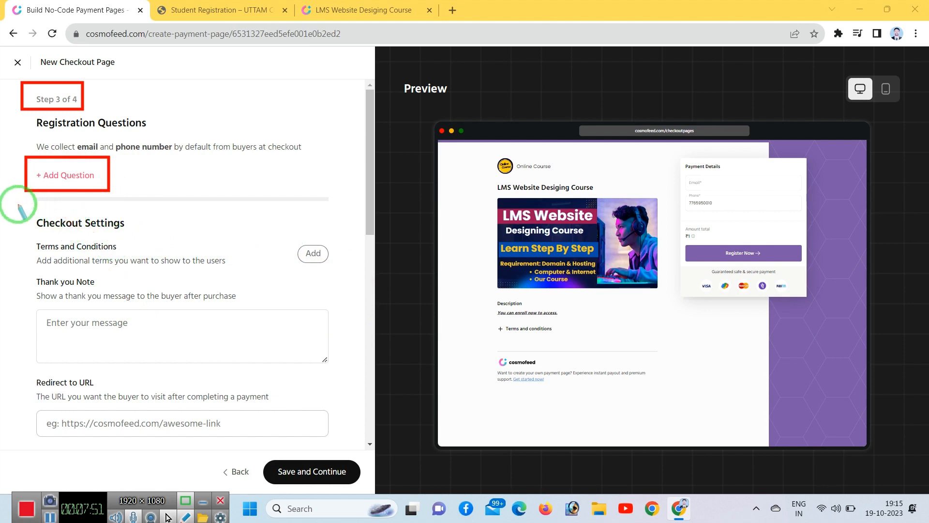
mouse_move(19, 204)
mouse_down()
mouse_move(338, 300)
mouse_move(155, 258)
mouse_move(320, 244)
mouse_move(308, 252)
mouse_move(326, 272)
mouse_up()
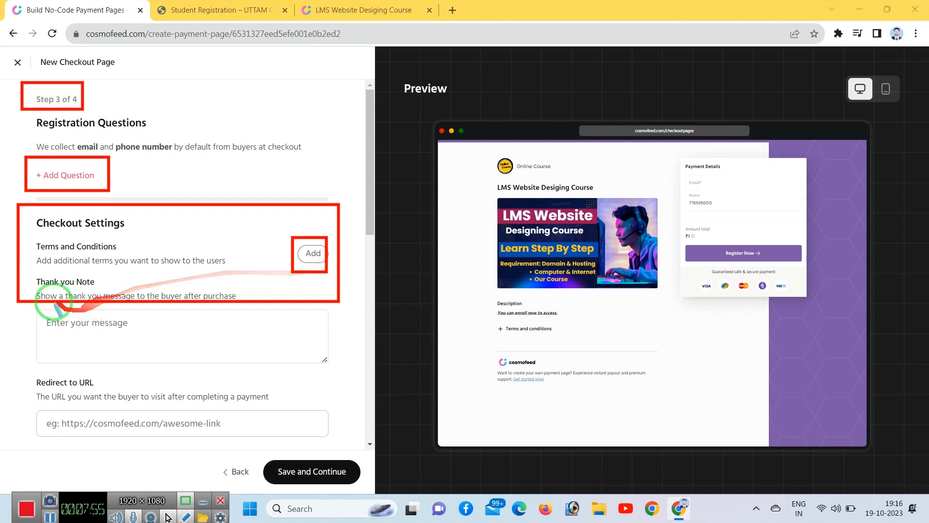
drag(27, 267, 349, 379)
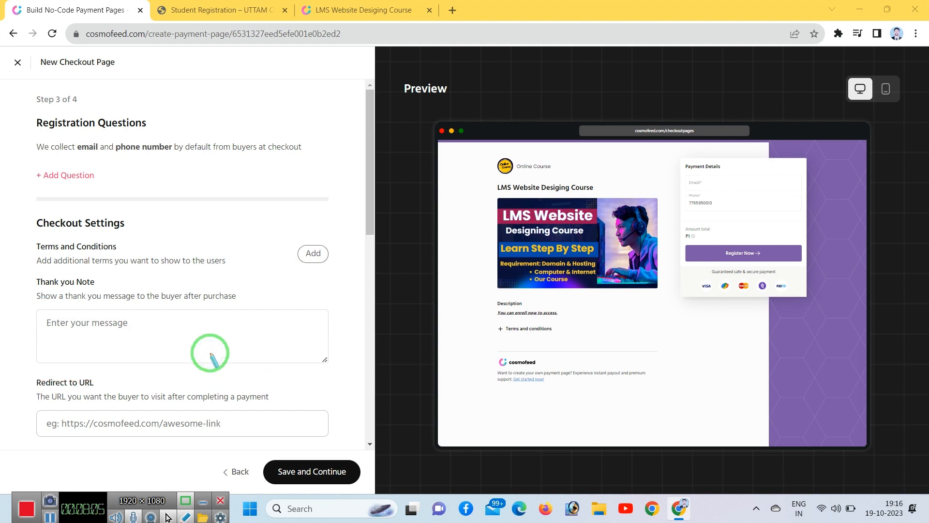
Step: Review the Redirect to URL option, then return to the UTTAM Student Registration page
scroll(310, 354, down, 5)
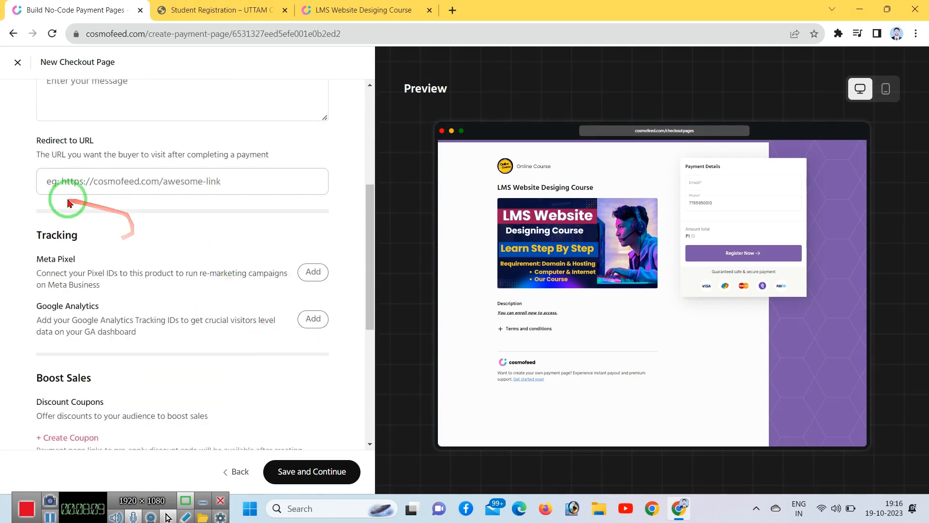
mouse_move(25, 129)
mouse_down()
mouse_move(254, 199)
mouse_move(314, 207)
mouse_up()
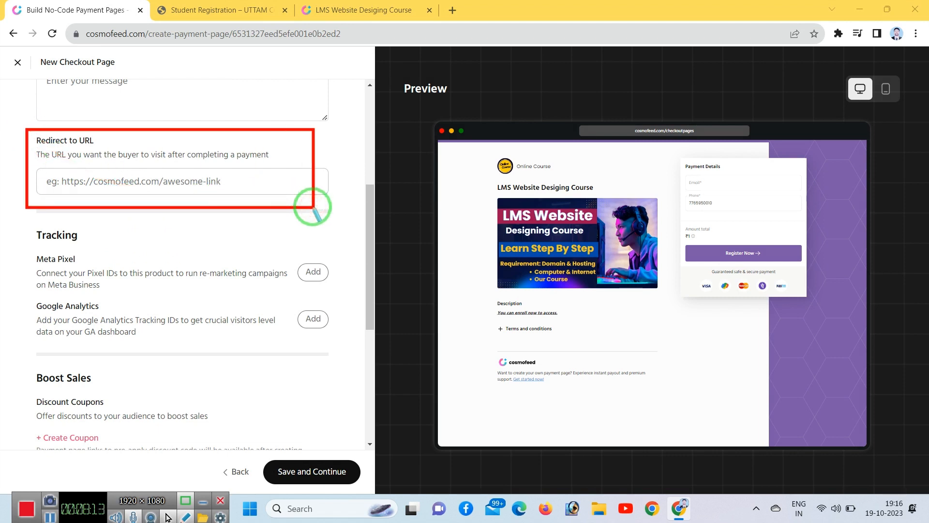
click(313, 208)
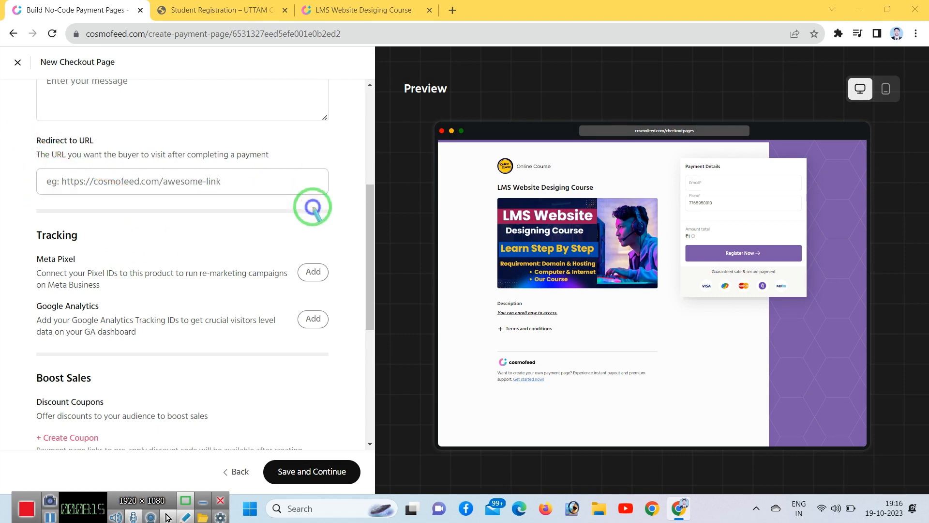
click(232, 11)
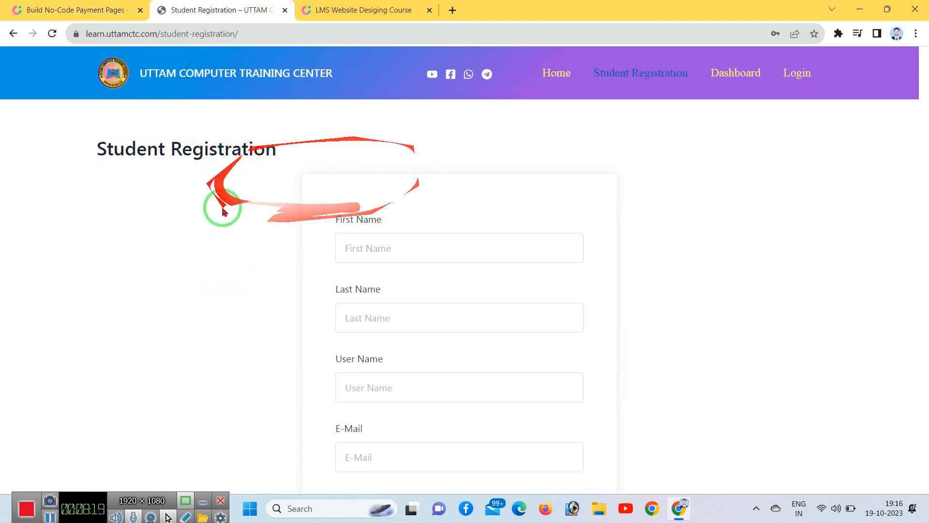
Step: Copy the student registration page's full web address and switch back to the Cosmofeed tab
scroll(532, 339, down, 5)
scroll(535, 344, up, 5)
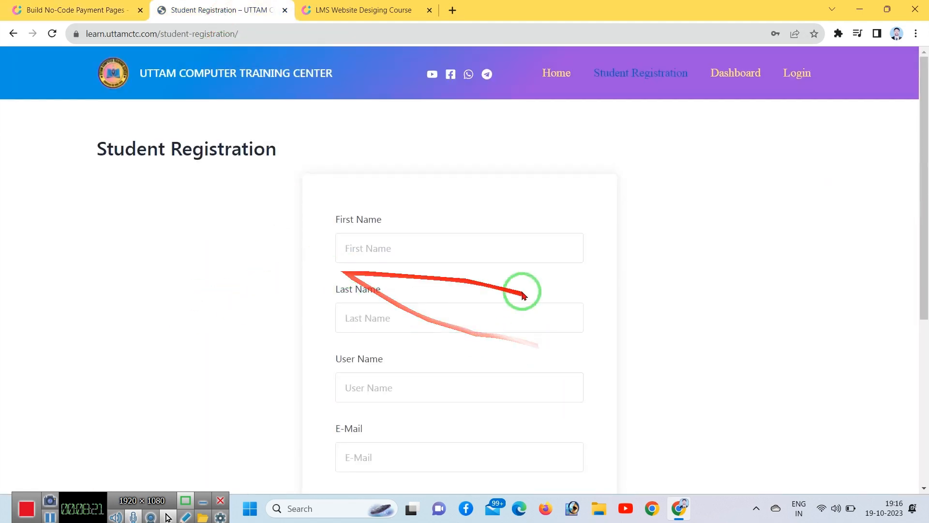
scroll(527, 315, down, 5)
scroll(530, 329, up, 5)
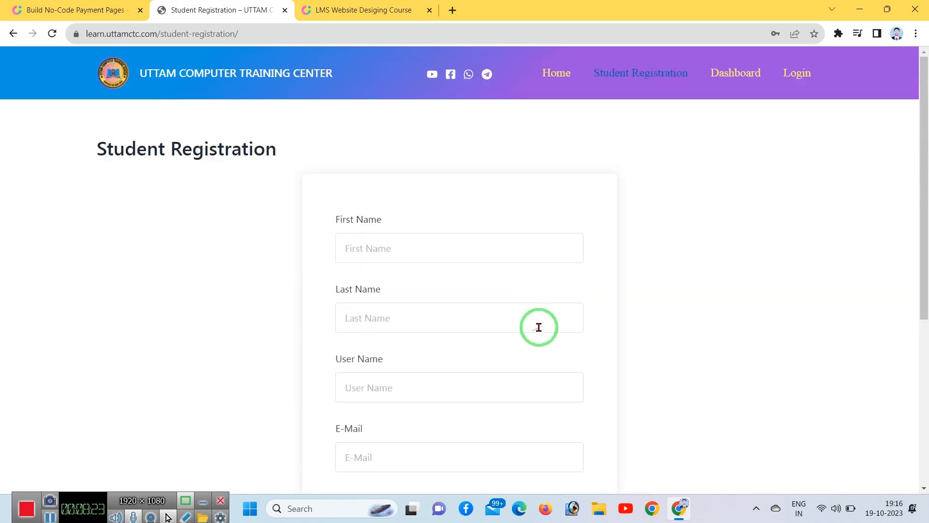
click(253, 35)
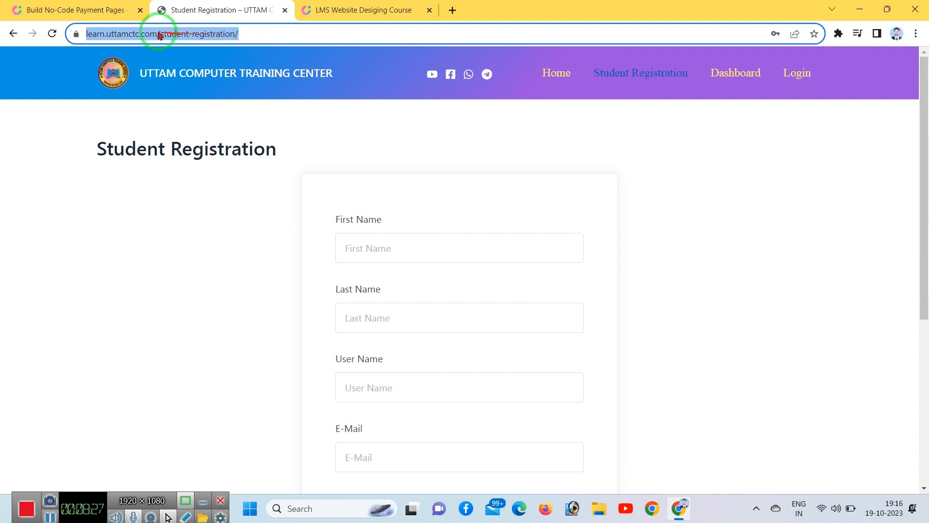
click(259, 34)
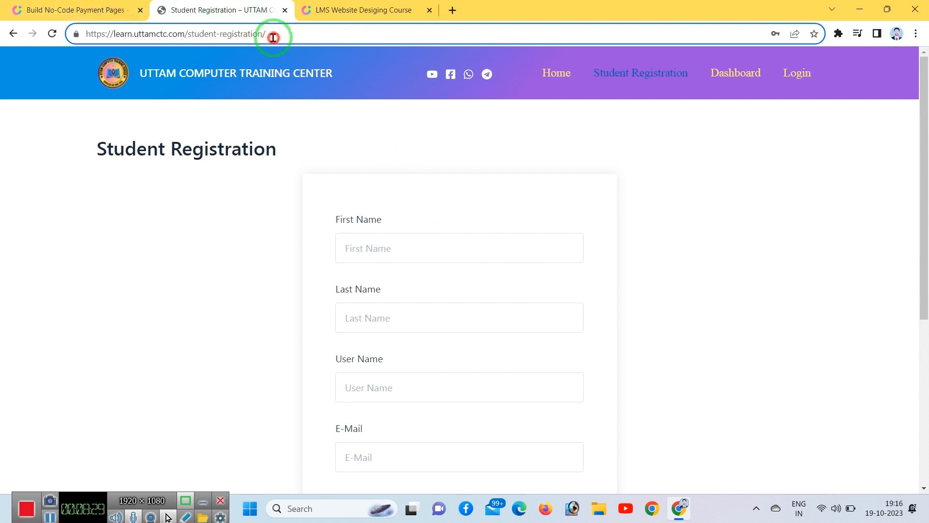
drag(273, 37, 46, 32)
right_click(177, 33)
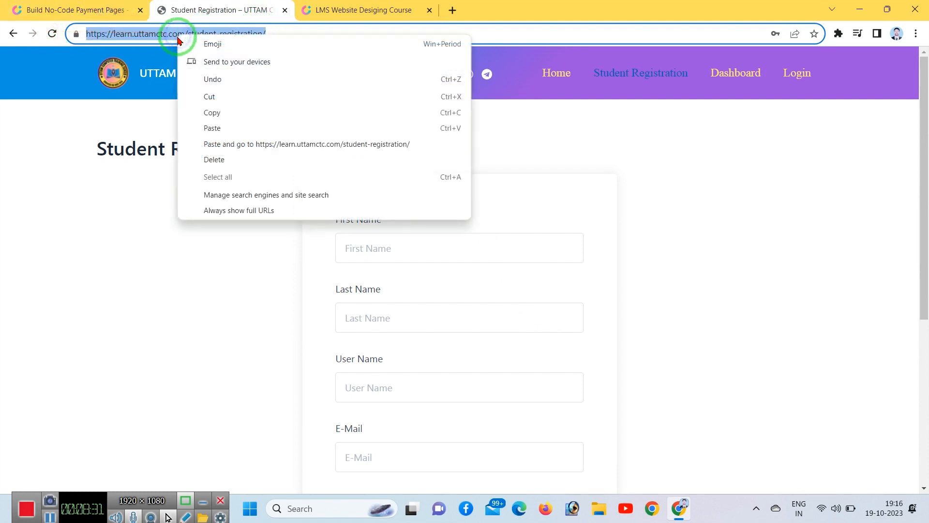
click(205, 116)
click(65, 10)
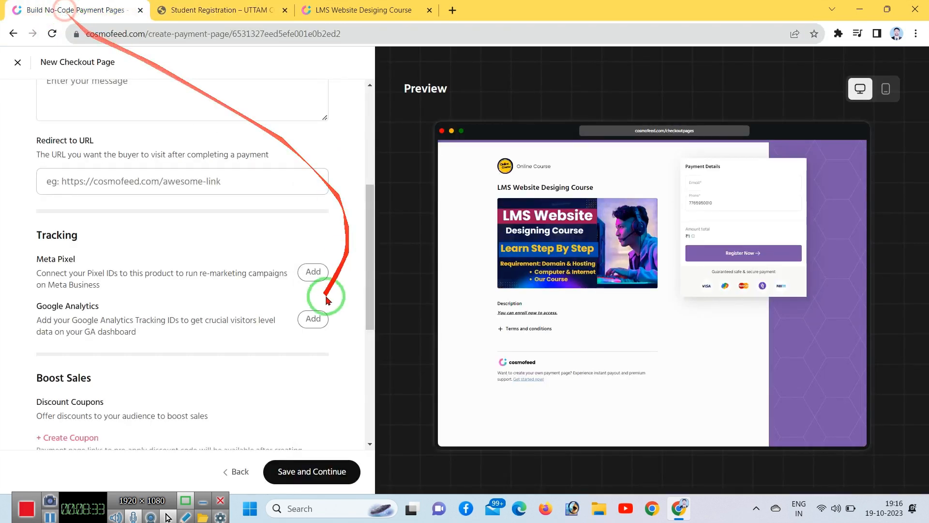
click(118, 185)
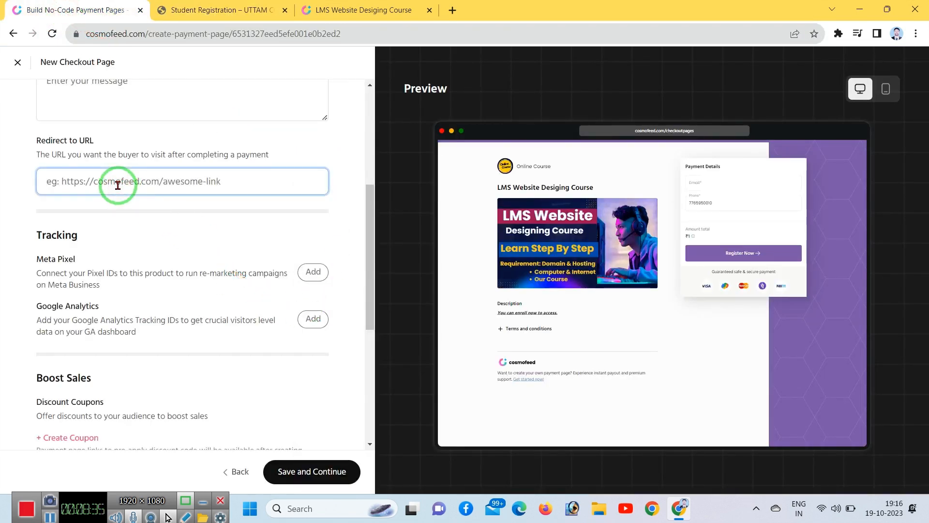
key(ctrl+v)
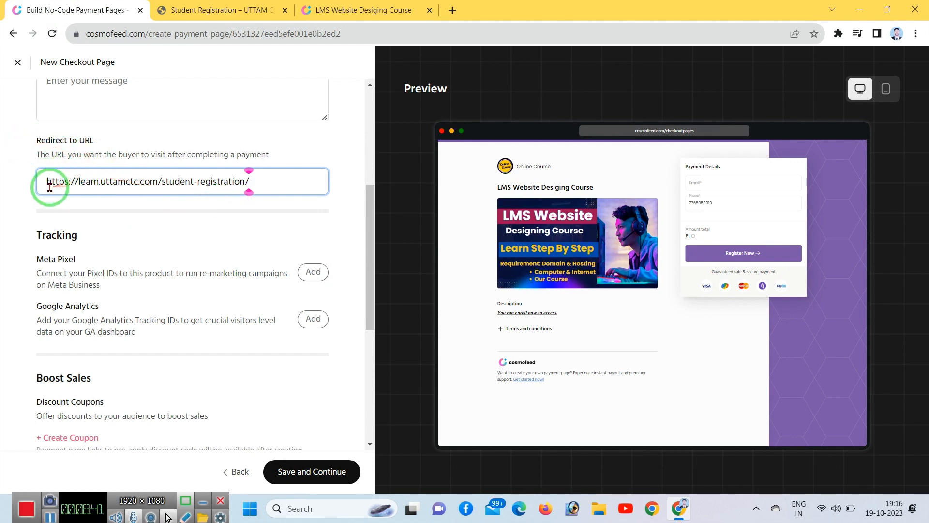
click(236, 10)
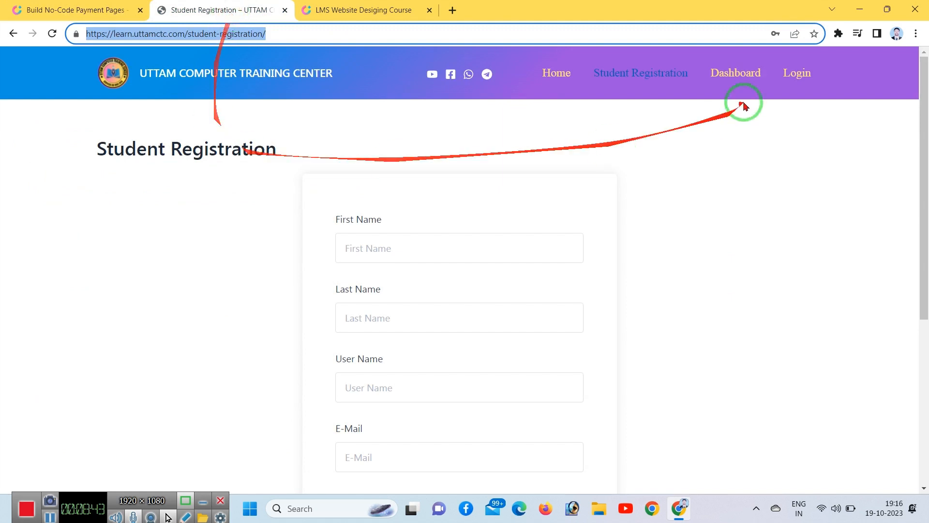
scroll(576, 392, down, 5)
scroll(581, 397, up, 5)
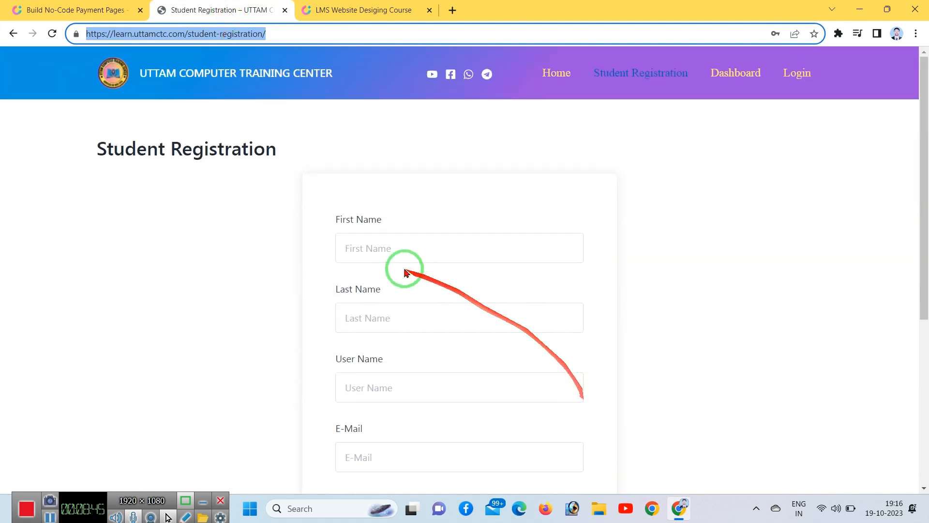
click(359, 243)
click(379, 317)
scroll(484, 329, down, 3)
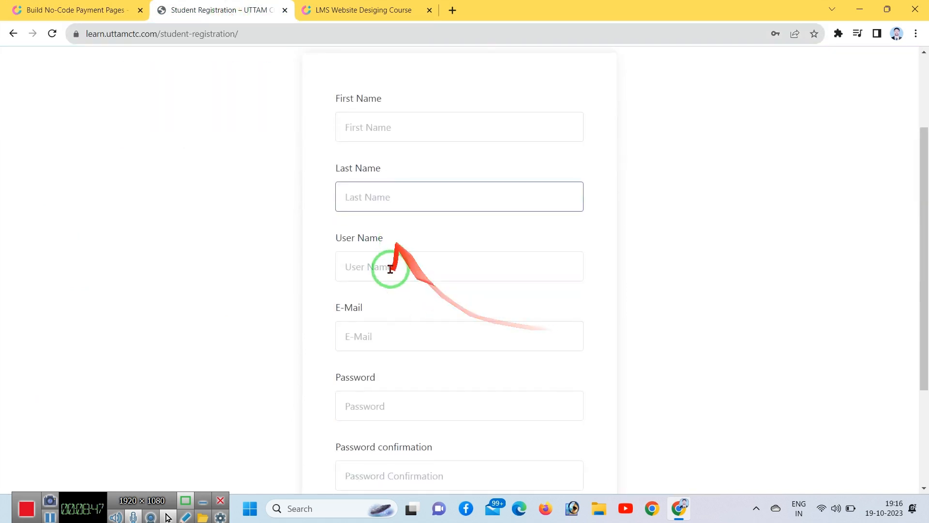
scroll(382, 319, down, 3)
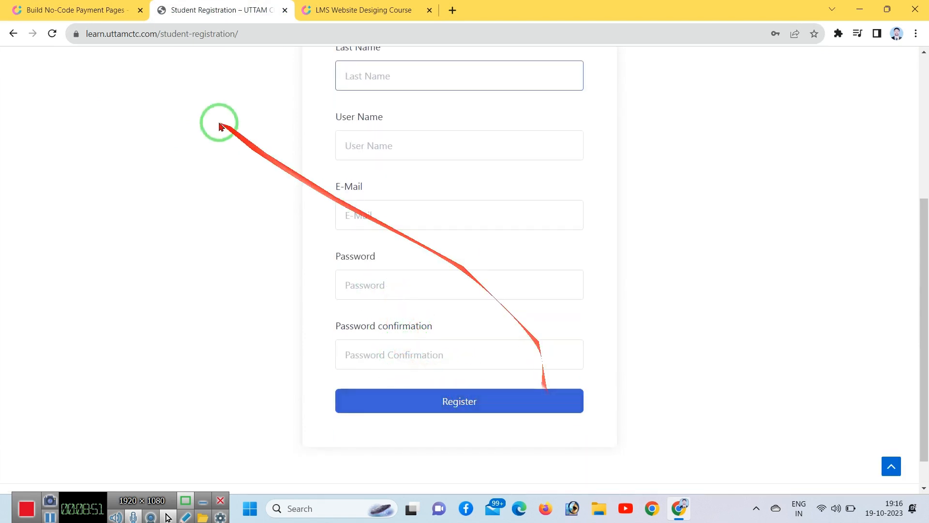
click(109, 19)
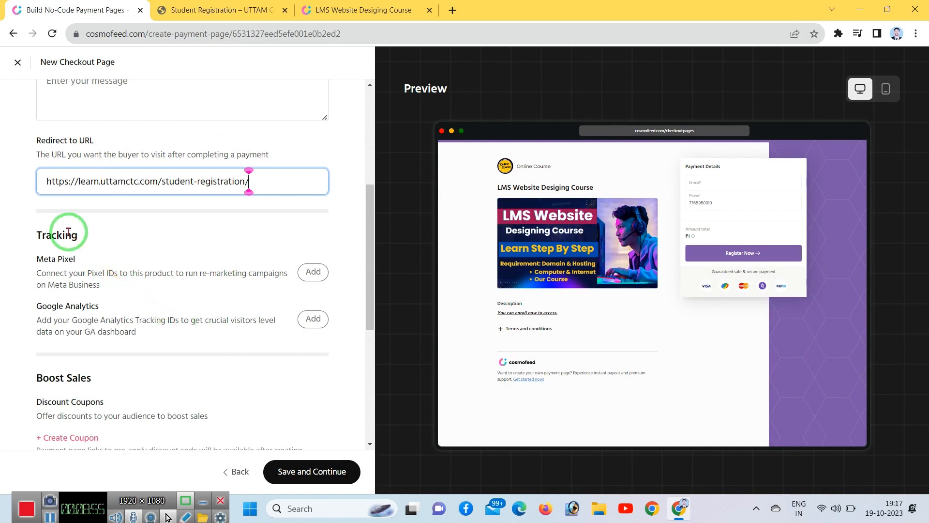
mouse_move(68, 232)
mouse_down()
mouse_move(120, 233)
mouse_move(152, 201)
mouse_move(158, 220)
mouse_up()
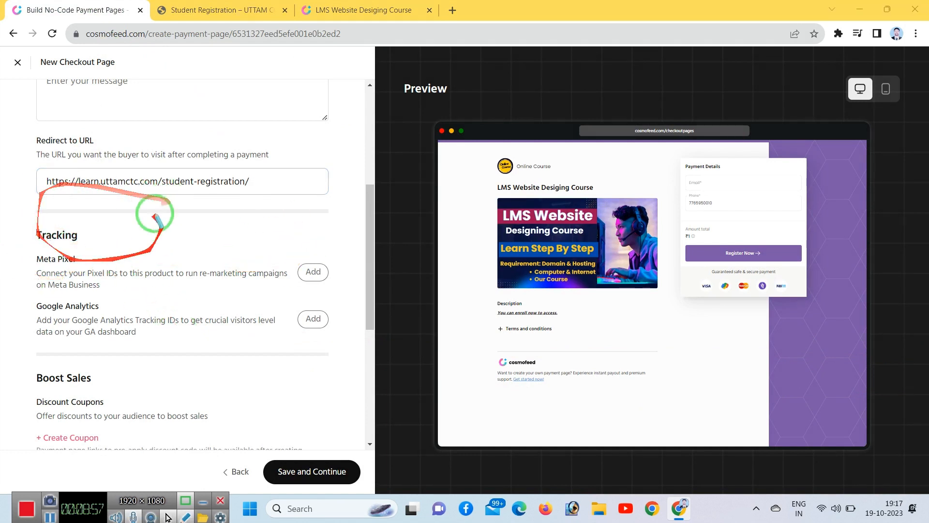
drag(30, 231, 341, 290)
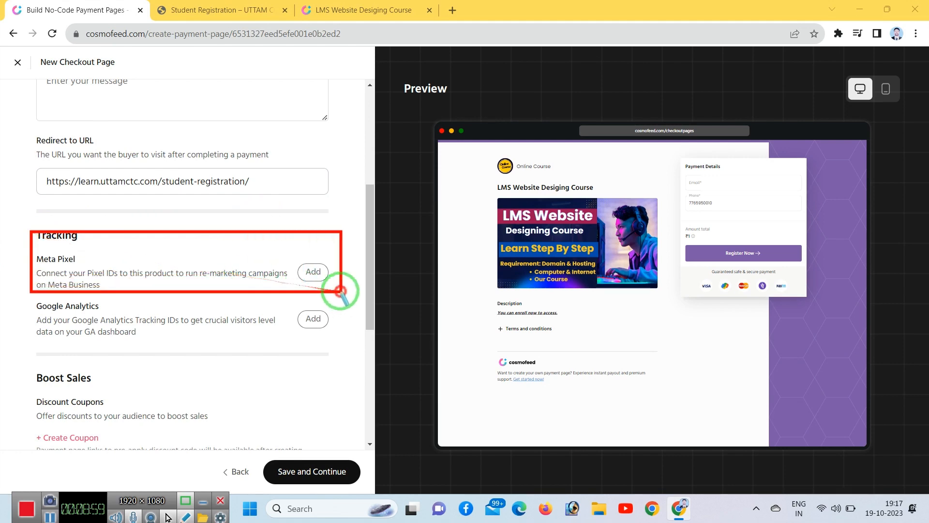
drag(285, 246, 328, 281)
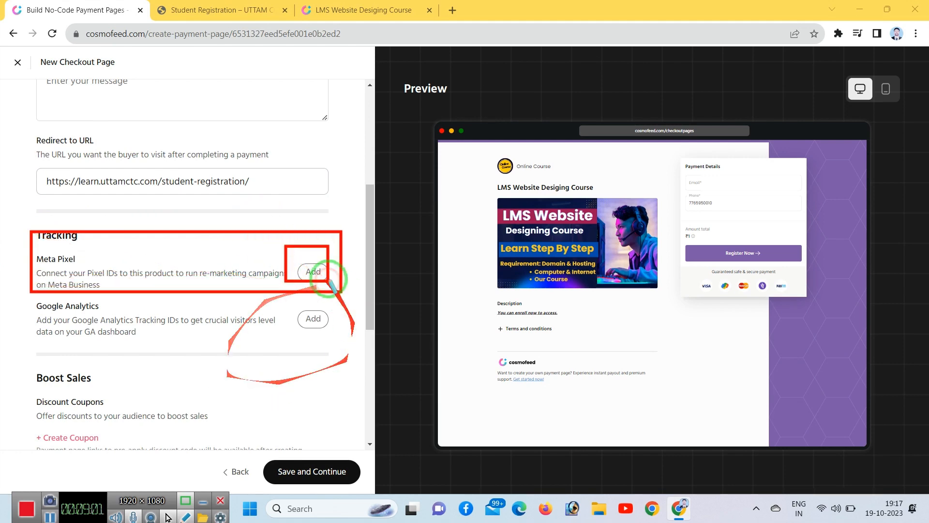
click(313, 273)
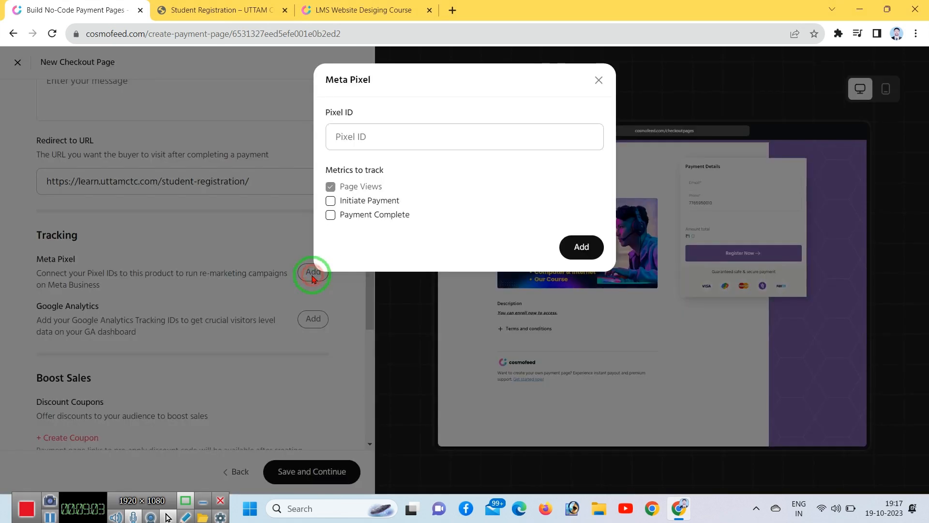
click(395, 141)
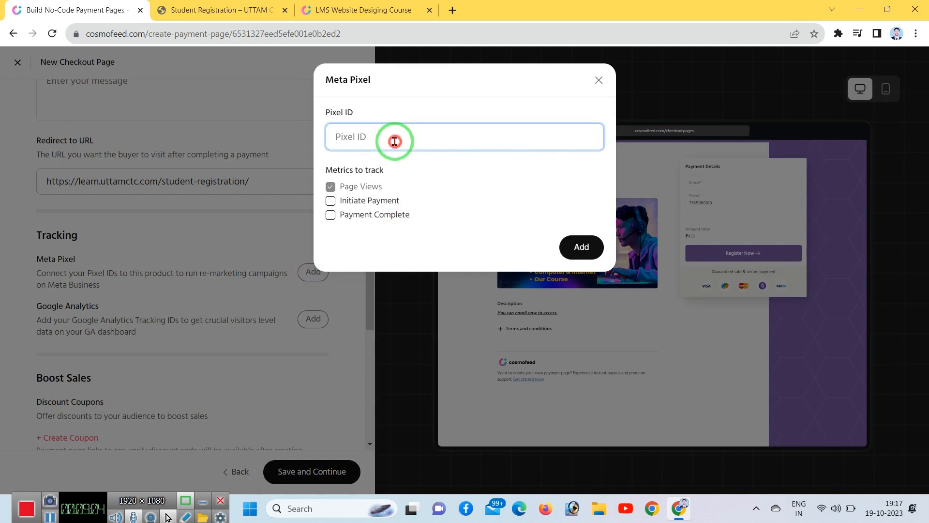
click(330, 188)
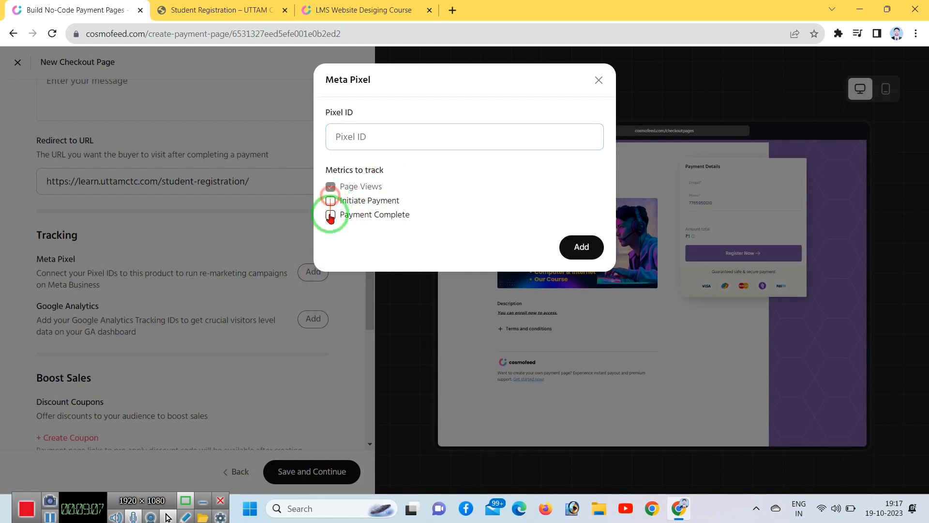
click(331, 200)
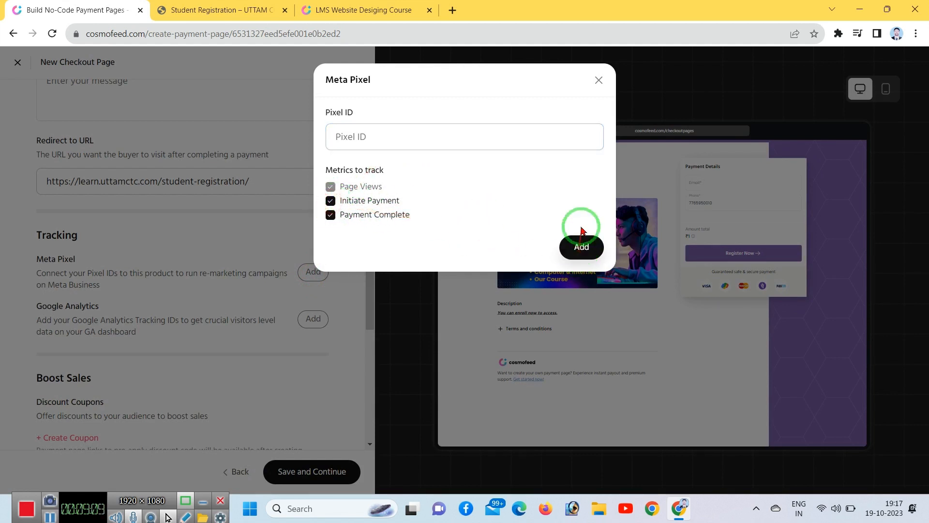
click(599, 79)
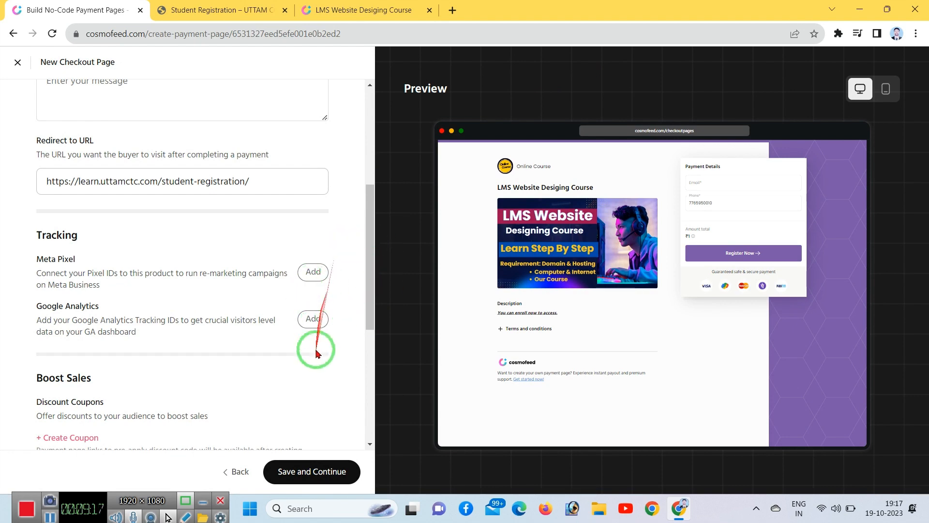
Step: Add the coupon 'fdfdfd' with a 50% discount, expiring 30 December 2023
scroll(322, 392, down, 5)
scroll(145, 319, up, 3)
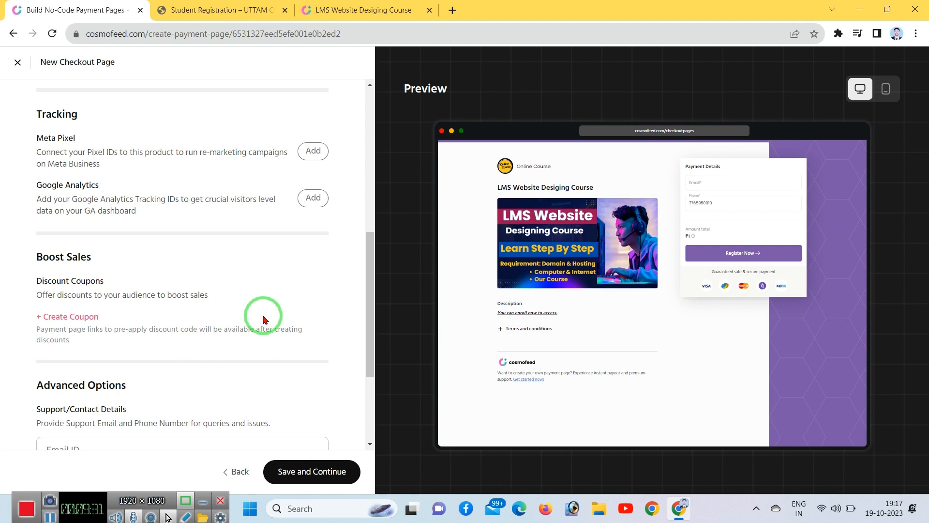
click(86, 317)
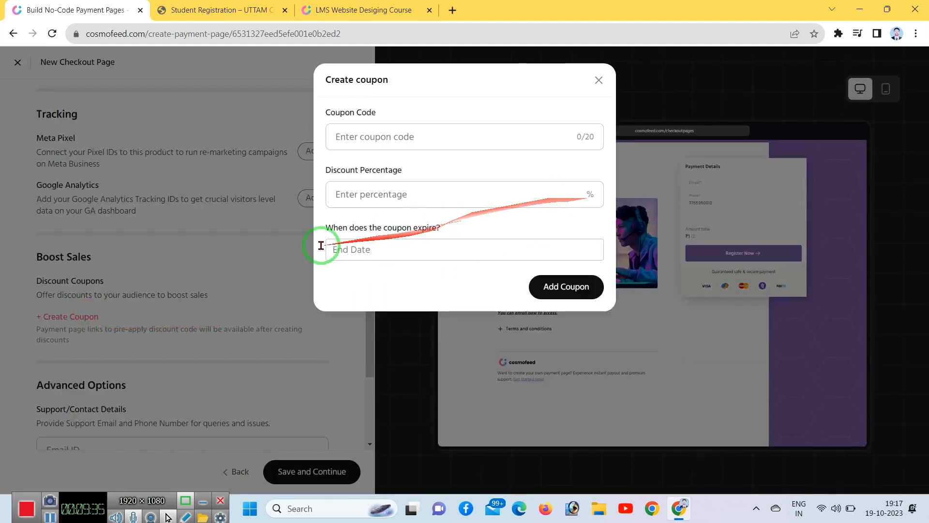
click(363, 140)
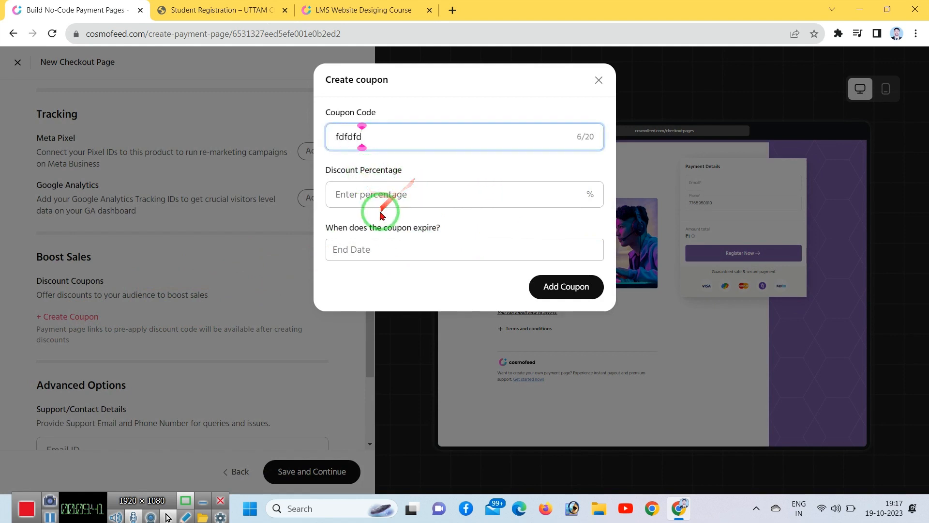
click(348, 198)
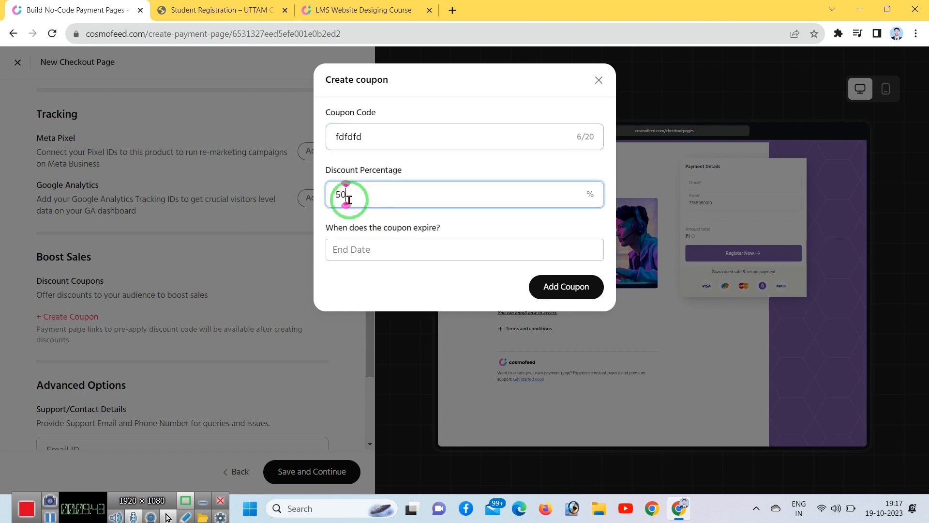
click(353, 248)
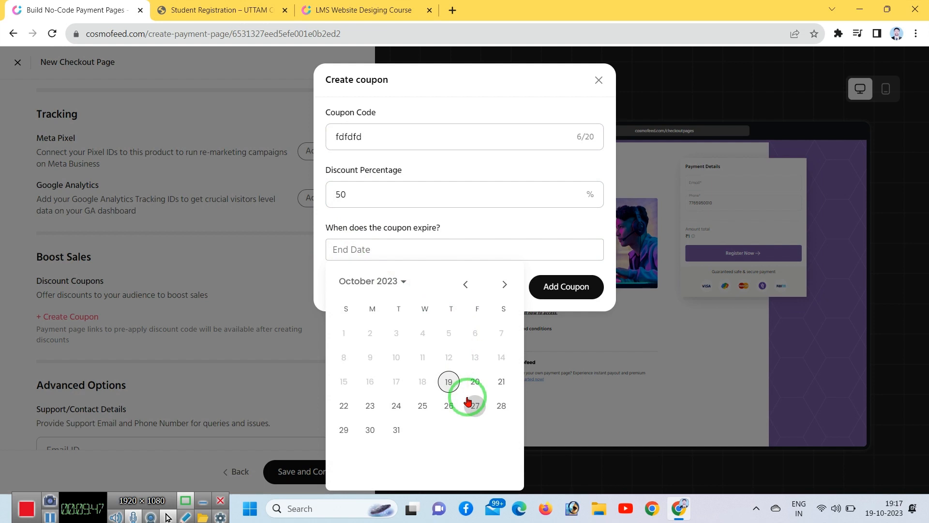
click(506, 283)
click(506, 284)
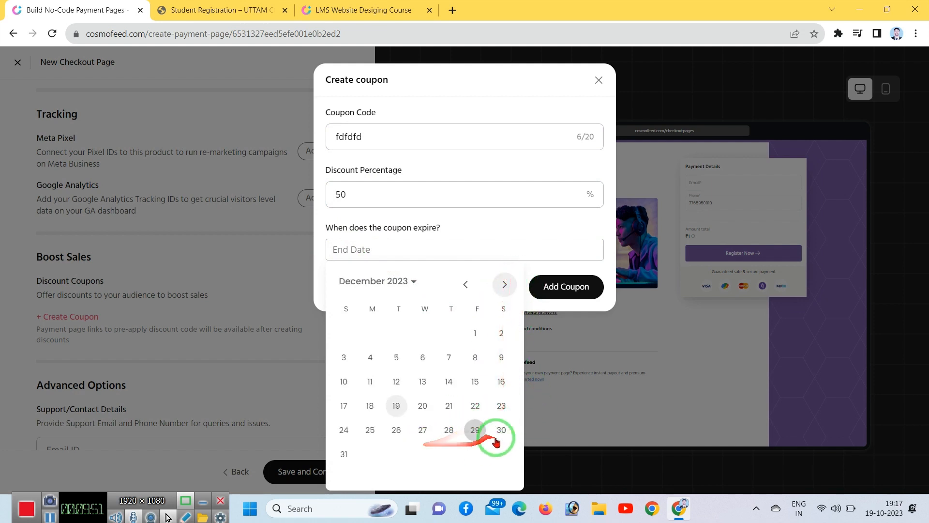
click(502, 431)
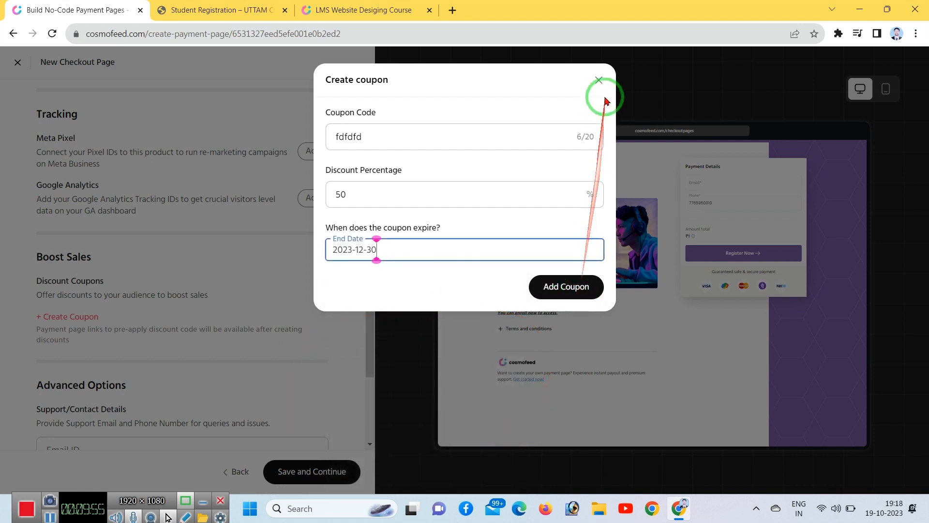
click(396, 139)
click(566, 290)
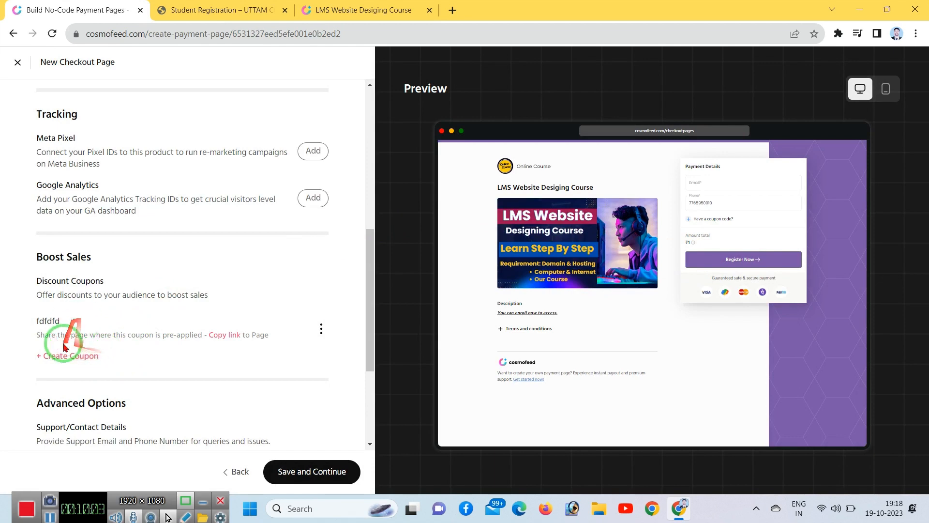
Step: Delete the fdfdfd coupon so the checkout page has no discount coupons
click(63, 362)
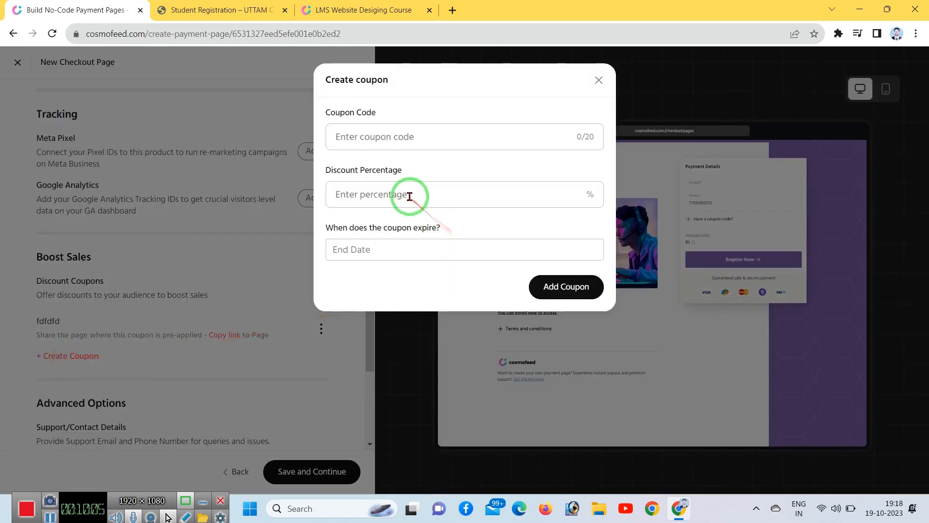
click(599, 80)
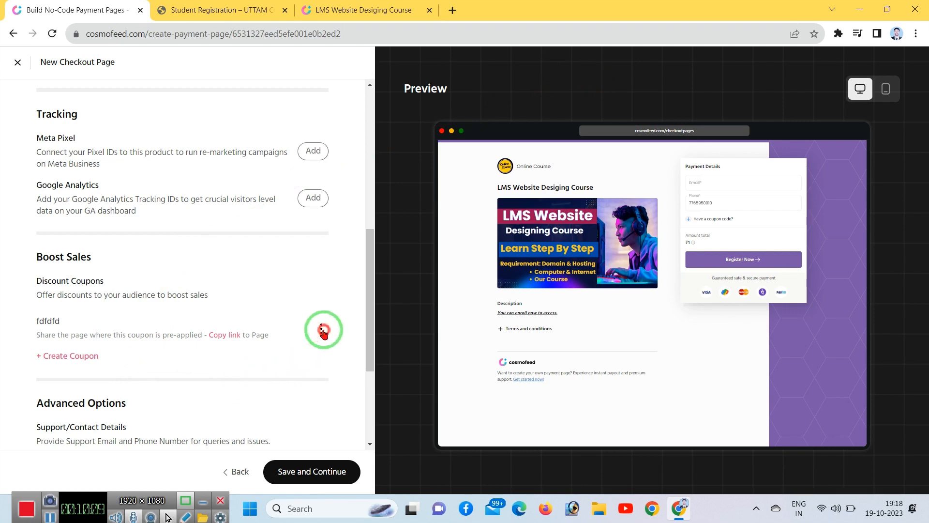
click(320, 329)
click(333, 367)
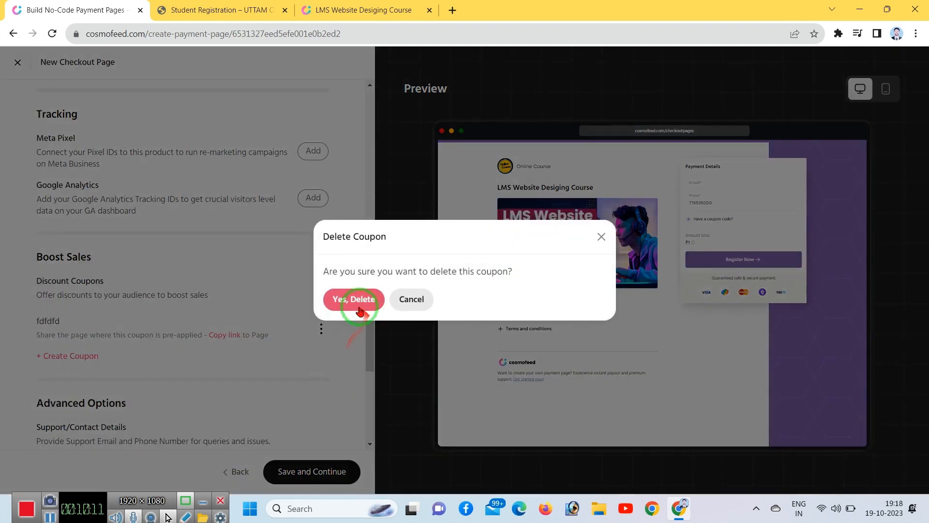
click(358, 299)
scroll(257, 334, down, 3)
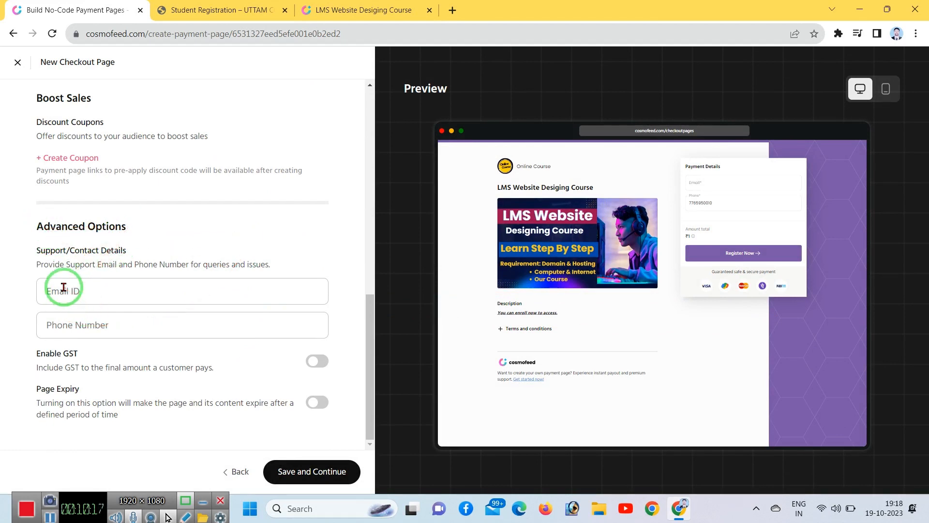
key(F8)
drag(29, 218, 333, 375)
mouse_move(333, 376)
mouse_down()
mouse_move(20, 240)
mouse_move(160, 272)
mouse_move(283, 277)
mouse_up()
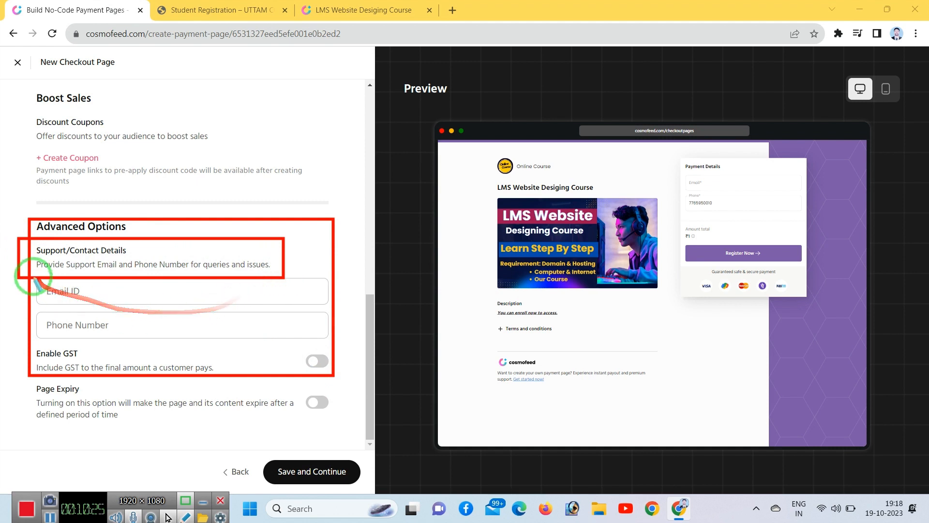
mouse_move(29, 270)
mouse_down()
mouse_move(119, 296)
mouse_move(271, 310)
mouse_up()
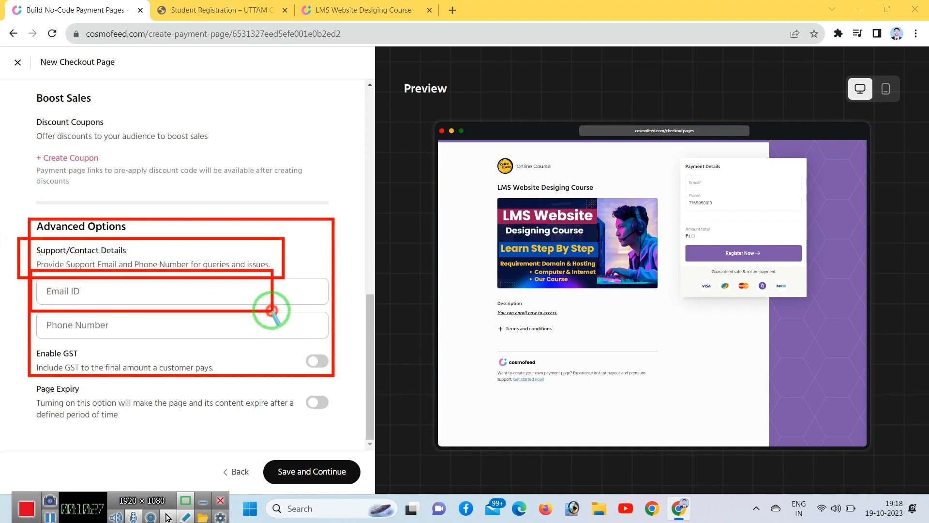
right_click(271, 311)
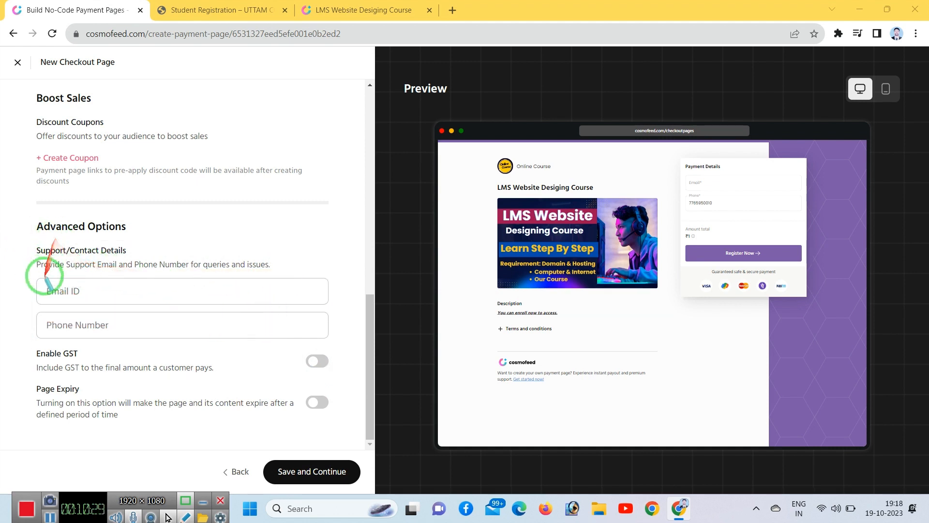
drag(28, 267, 192, 303)
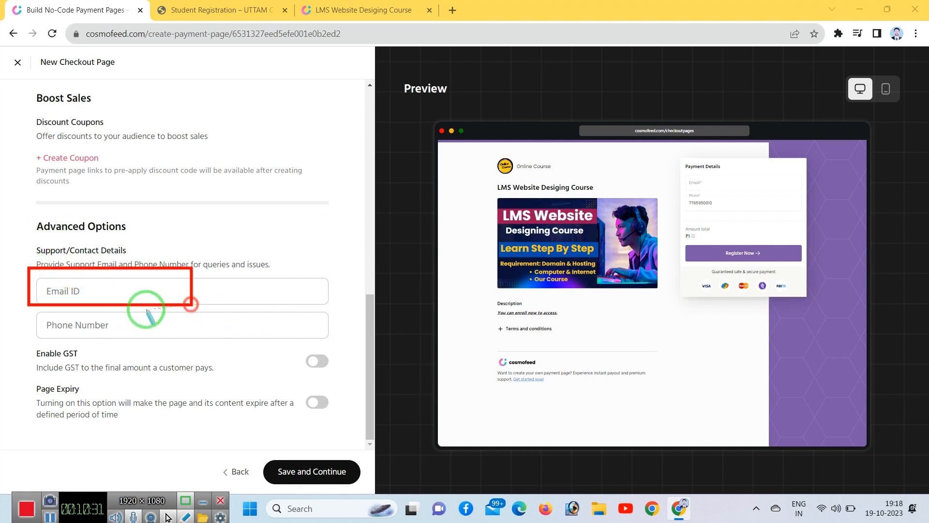
mouse_move(26, 303)
mouse_down()
mouse_move(191, 332)
mouse_move(194, 343)
mouse_up()
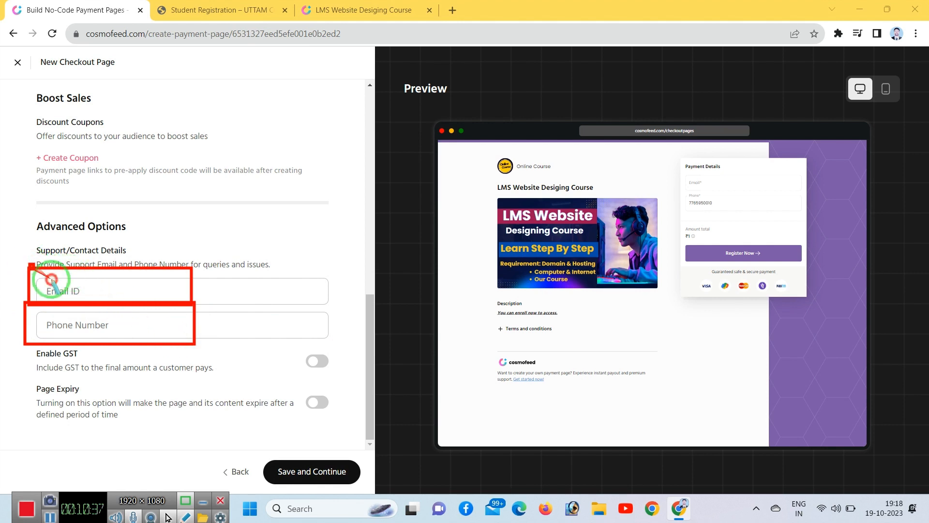
drag(28, 264, 194, 306)
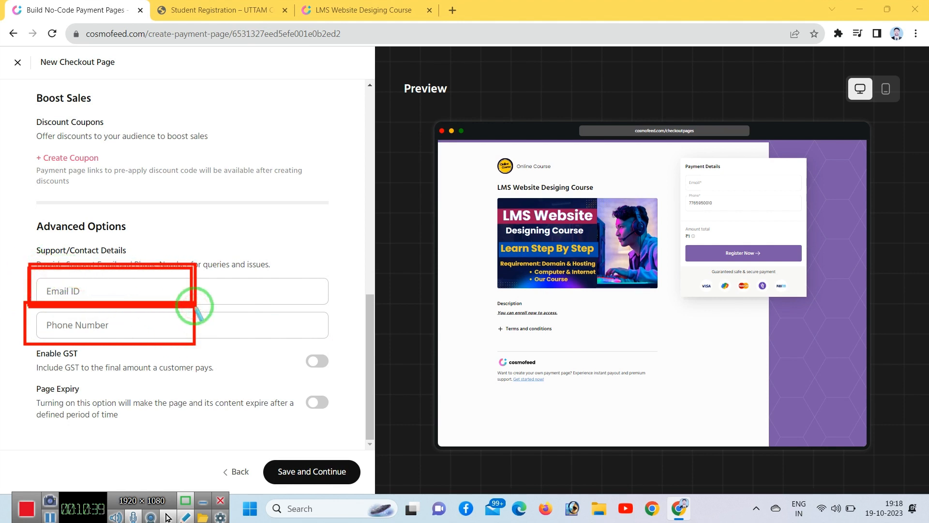
drag(5, 303, 190, 319)
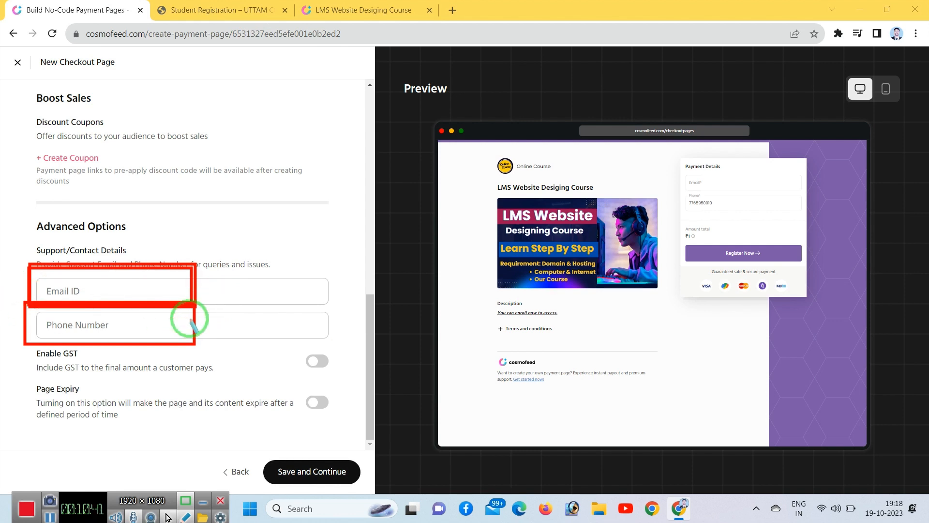
right_click(221, 305)
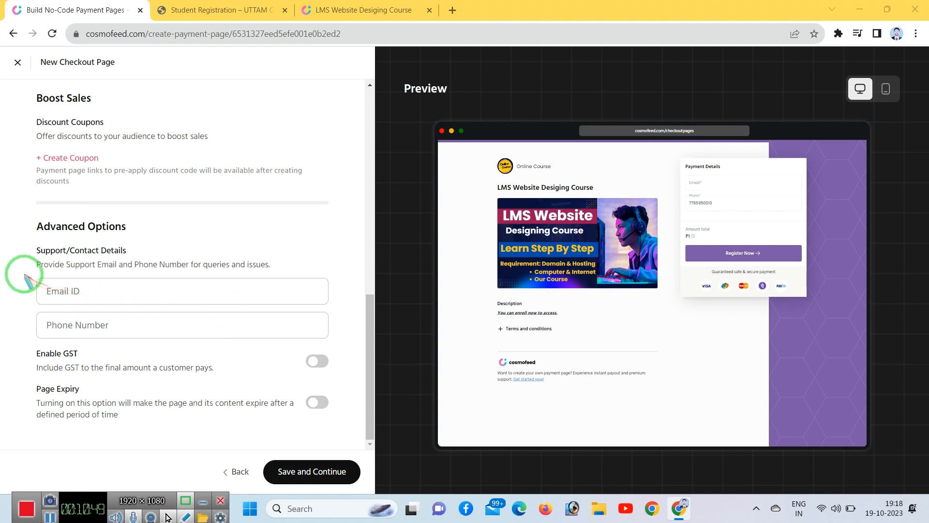
drag(24, 271, 167, 303)
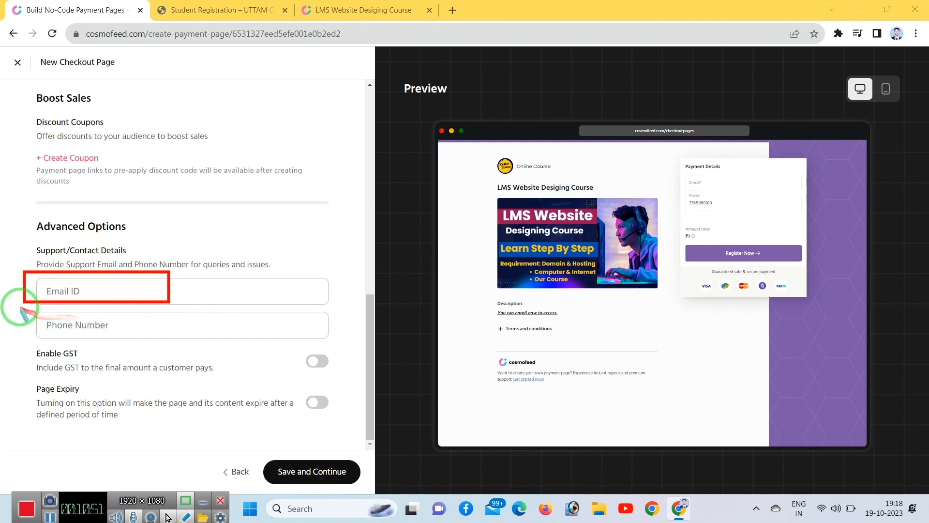
drag(20, 304, 190, 344)
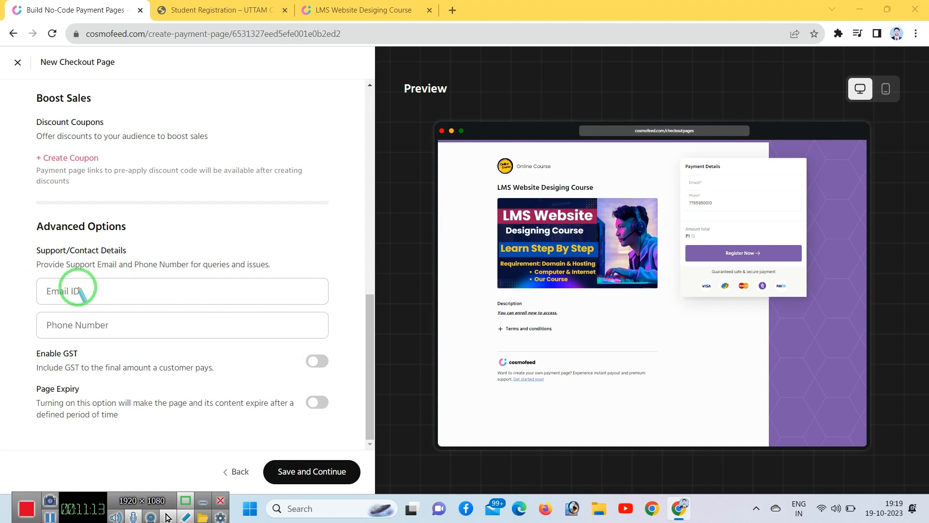
Step: Enter the support contact e-mail address and phone number in Advanced Options
click(86, 296)
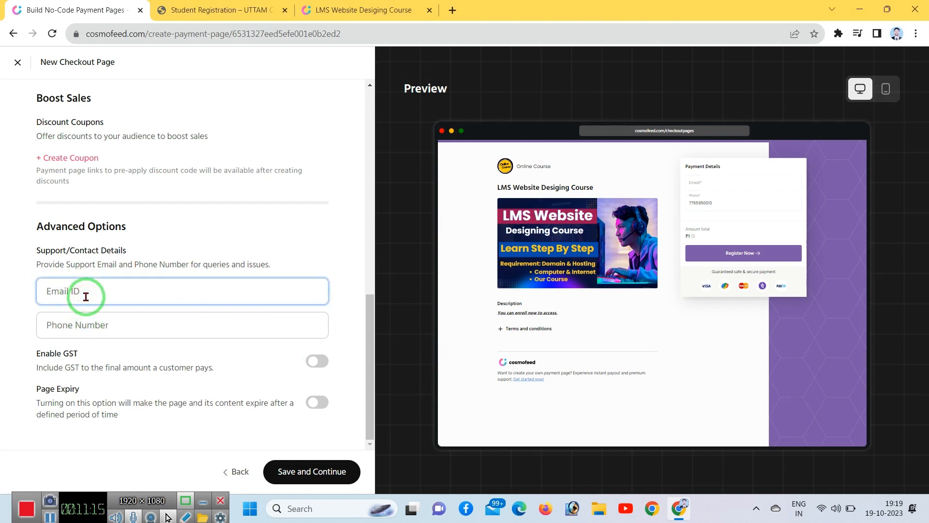
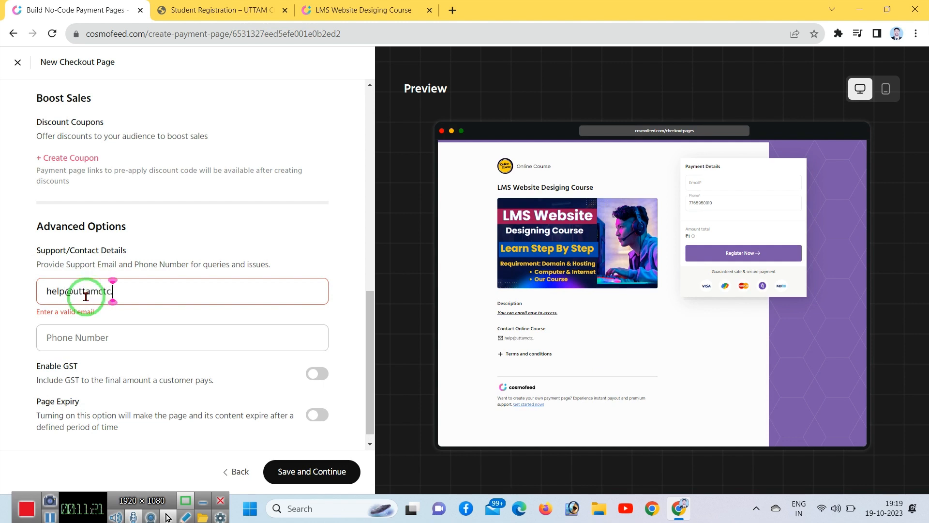
key(Tab)
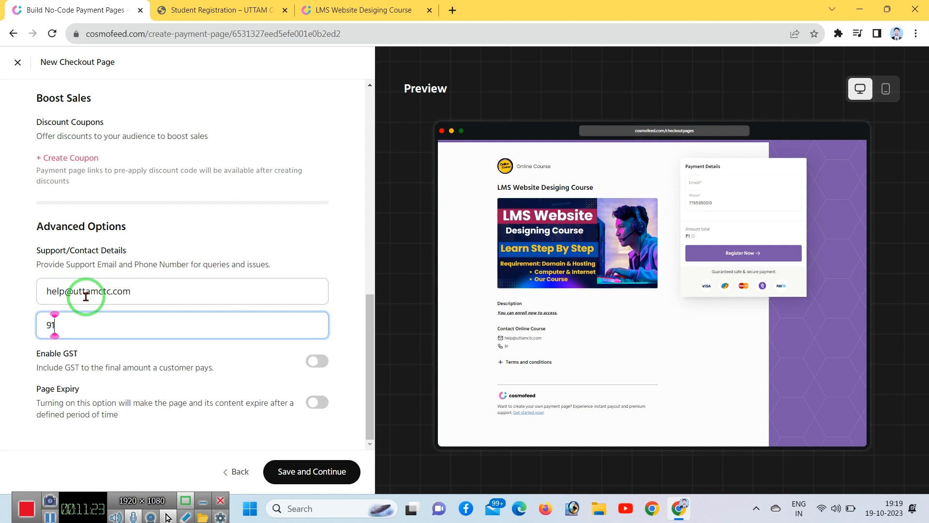
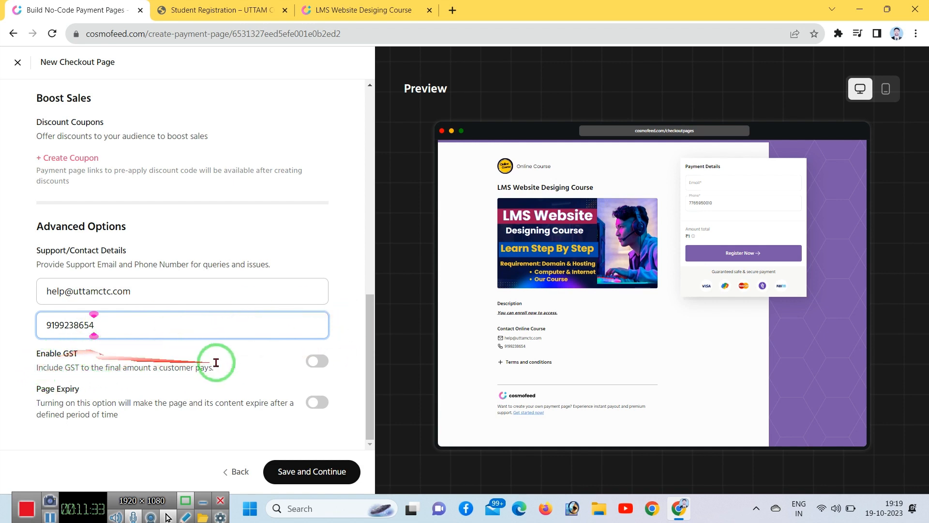
Step: Switch Enable GST on and back off, leaving GST disabled
click(315, 364)
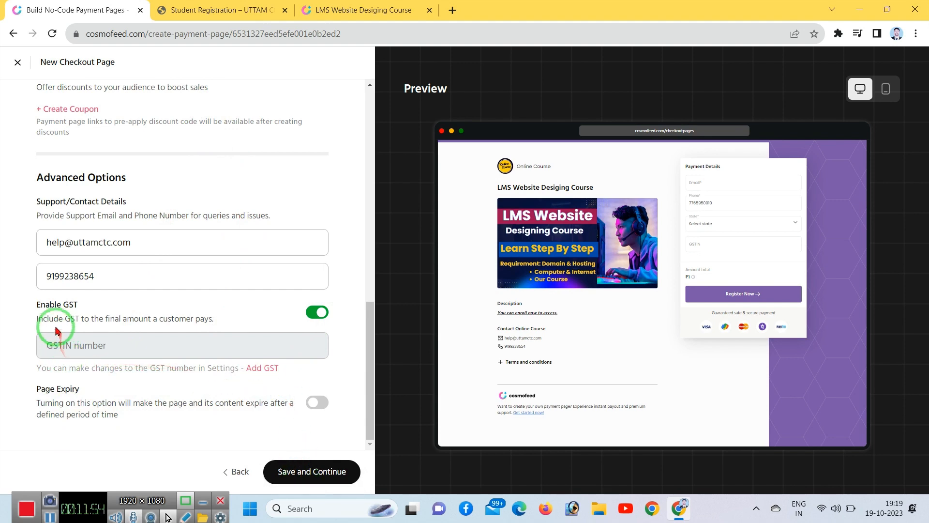
click(312, 311)
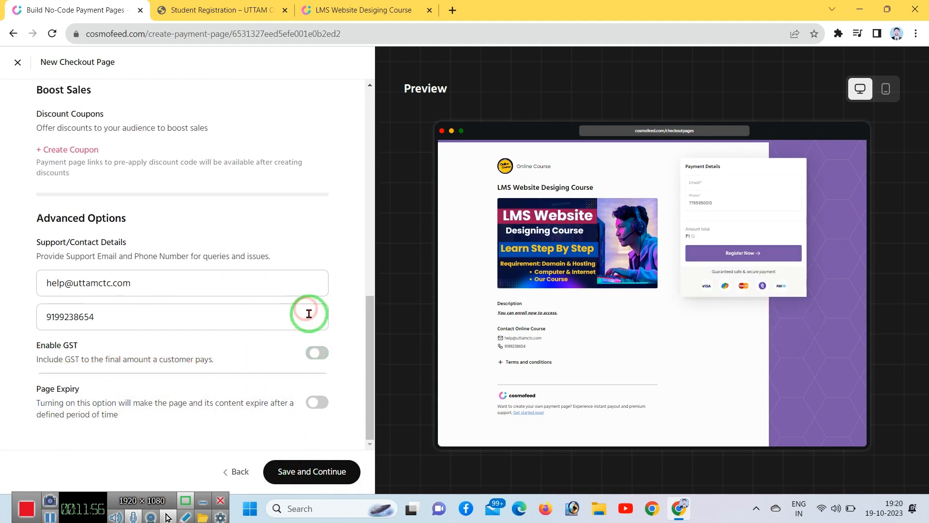
scroll(319, 358, up, 10)
scroll(318, 394, down, 10)
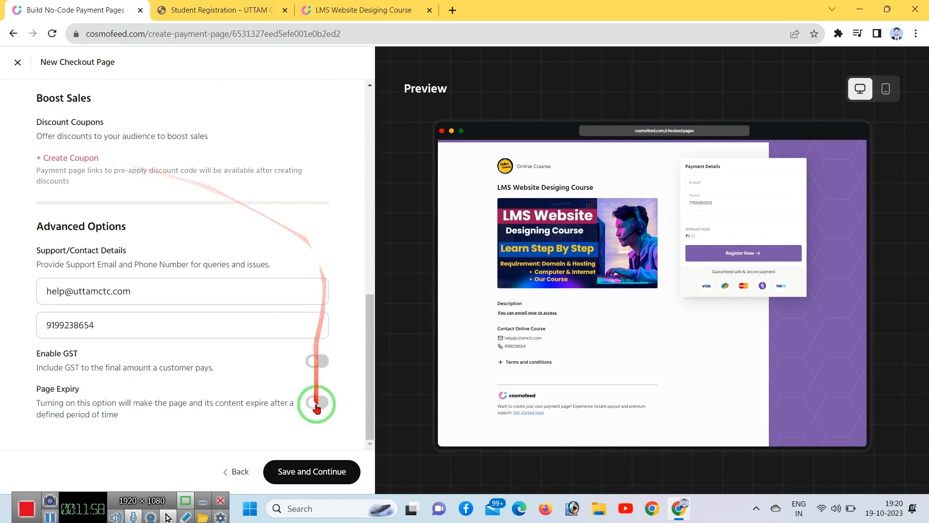
scroll(207, 307, up, 10)
scroll(249, 358, down, 10)
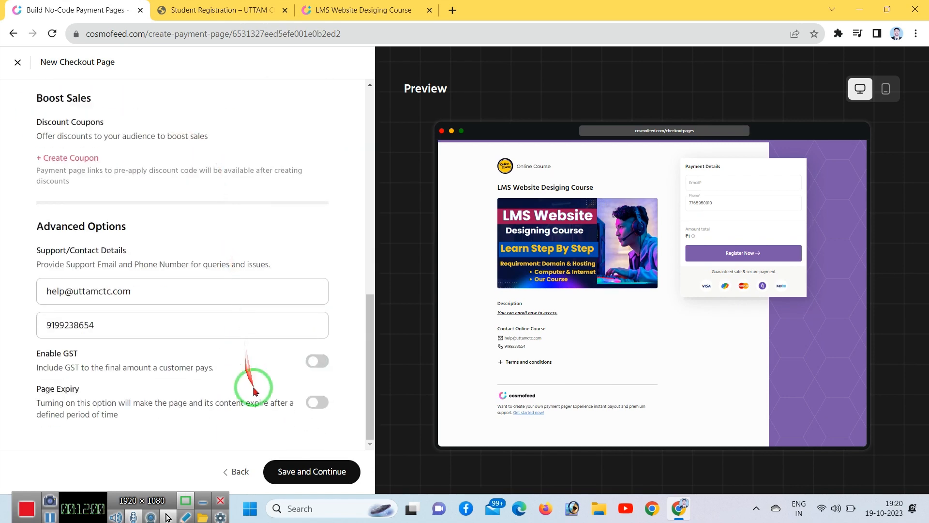
Step: Continue to Step 4 of 4 and tick the Terms and Privacy Policy agreement
click(298, 471)
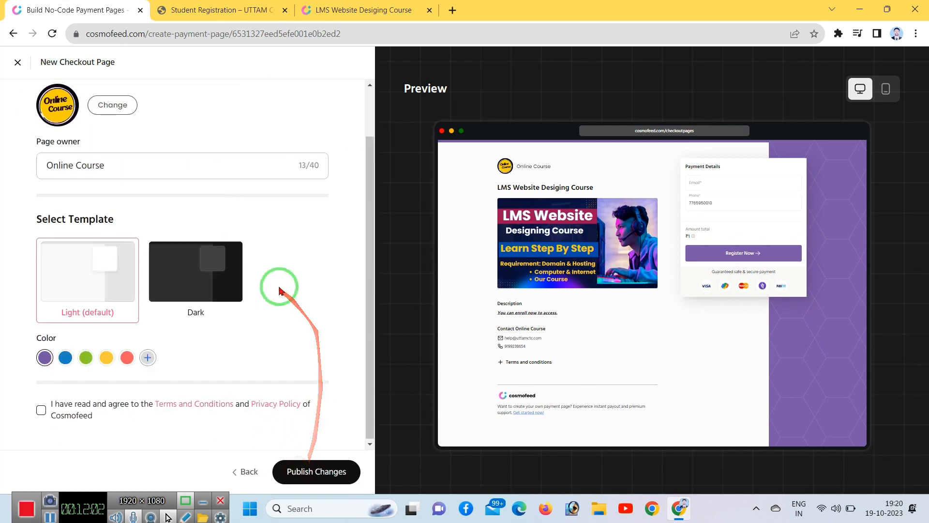
scroll(237, 259, down, 2)
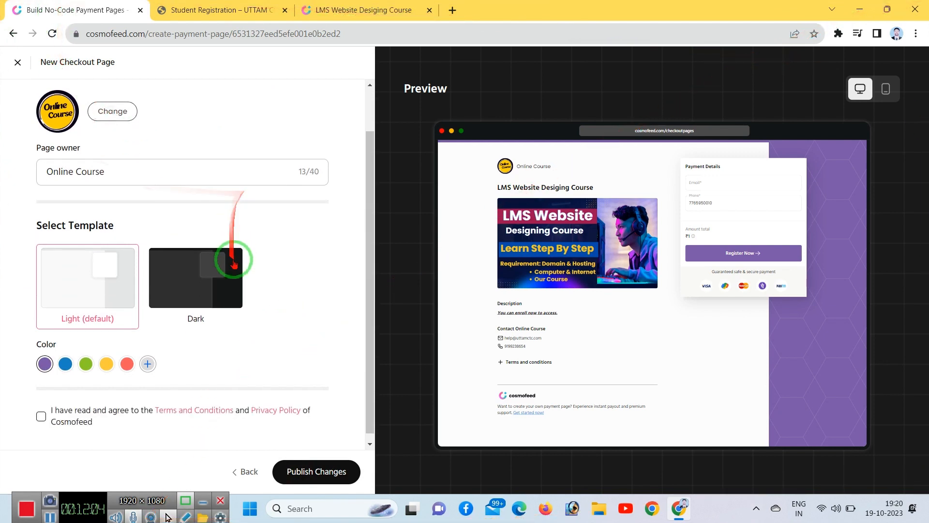
scroll(234, 286, up, 2)
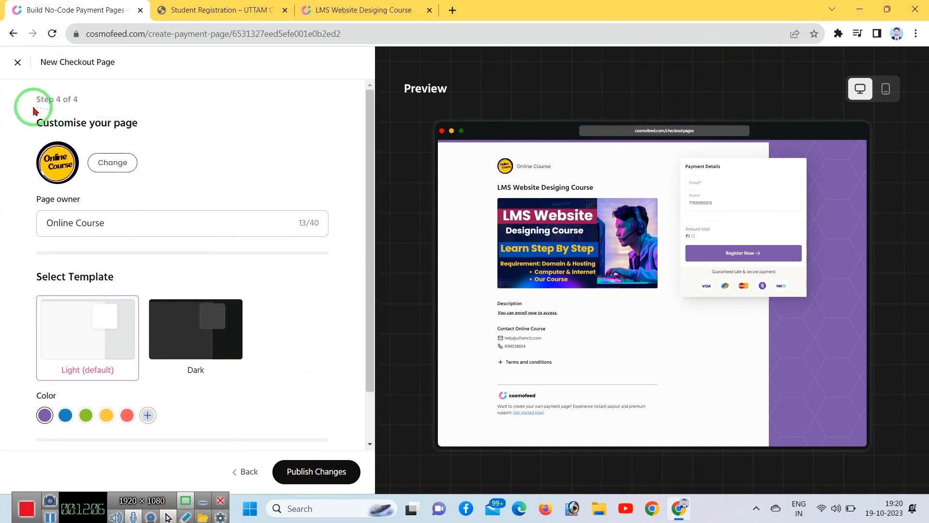
scroll(216, 377, down, 1)
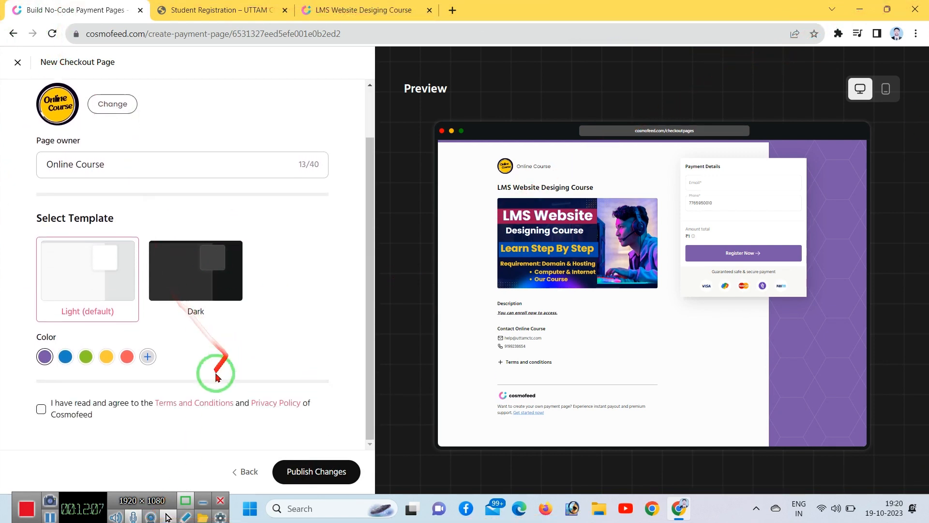
click(42, 412)
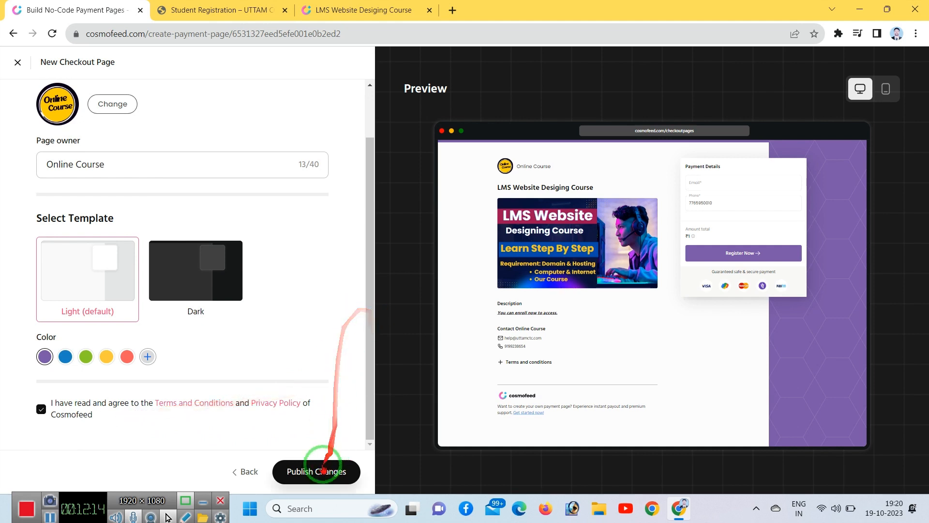
drag(266, 448, 357, 485)
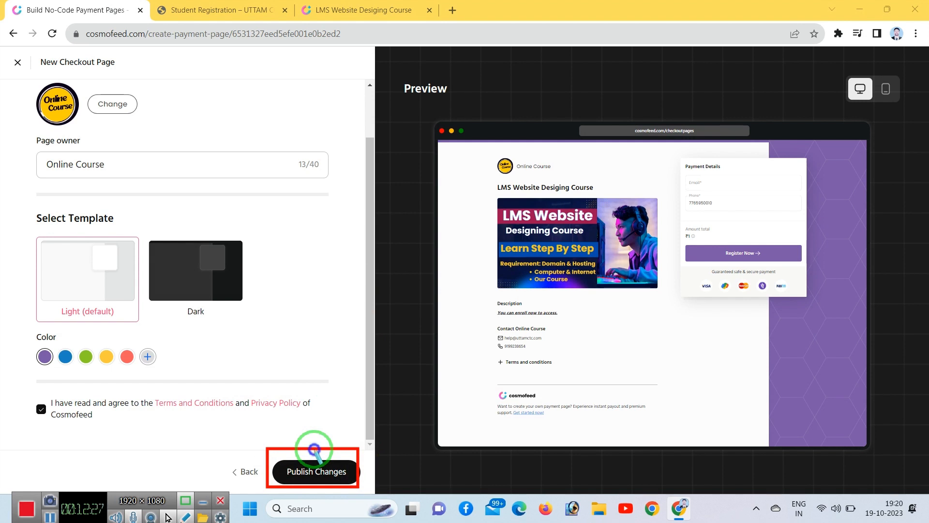
Step: Preview the live LMS Website Desiging Course payment page from the page list
click(18, 63)
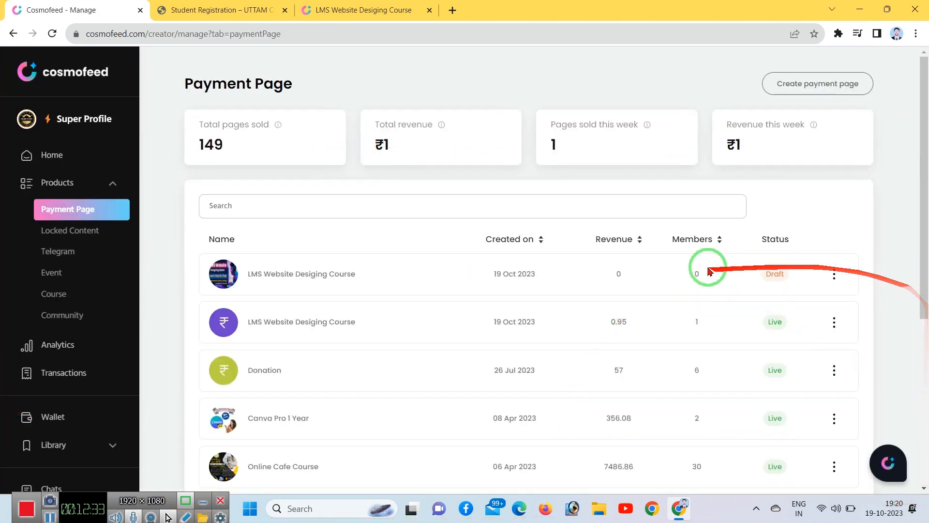
click(834, 274)
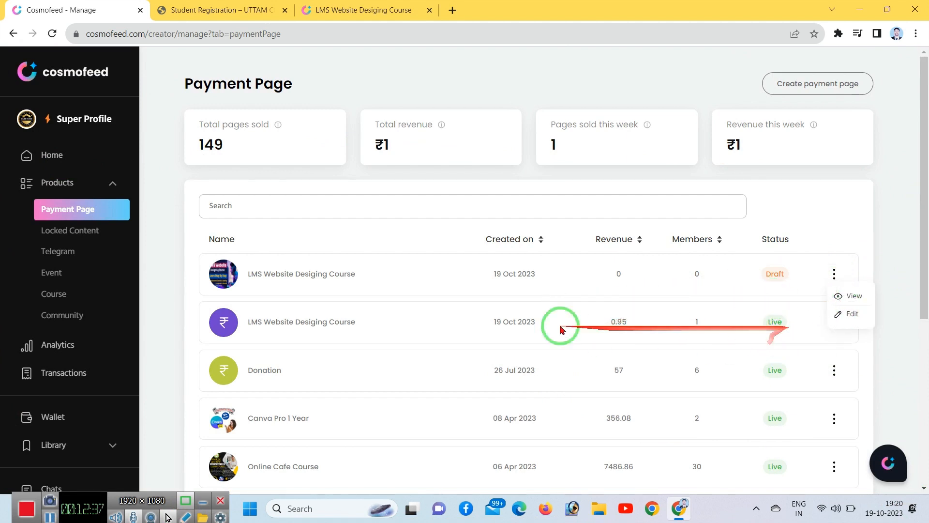
click(834, 325)
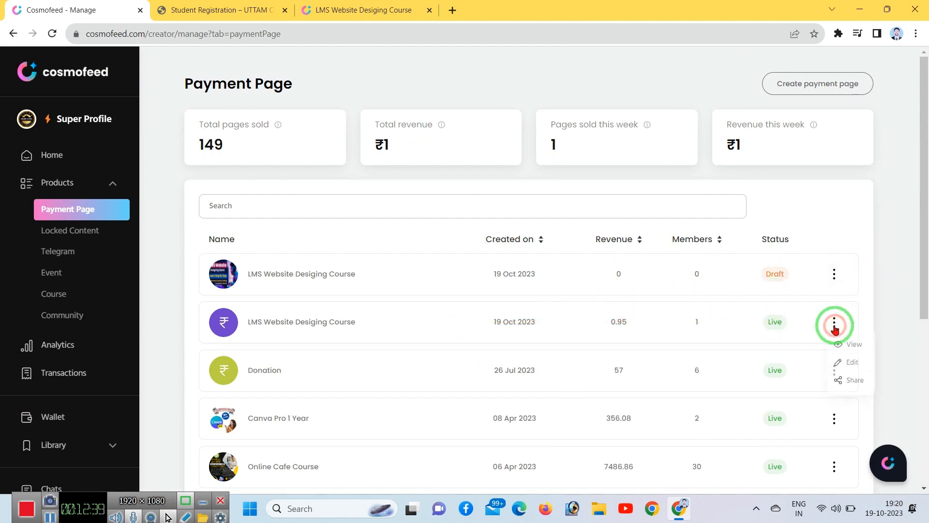
click(845, 344)
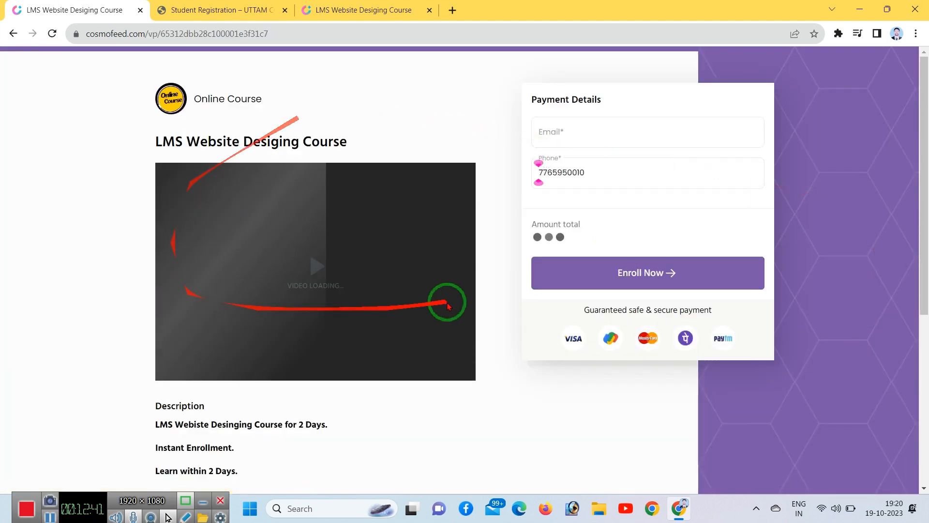
scroll(380, 342, down, 5)
scroll(380, 382, up, 5)
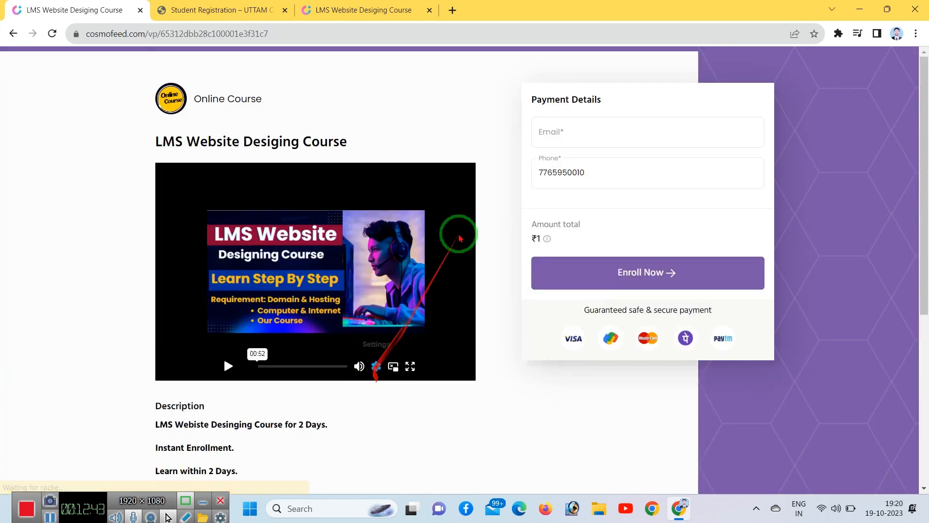
click(13, 34)
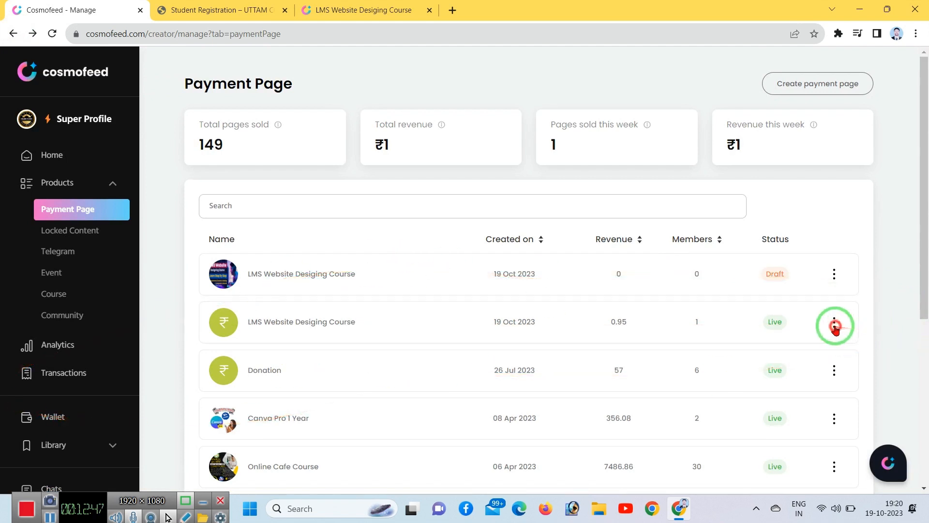
Step: Copy the live page's share link and open a new Incognito window
click(834, 324)
click(852, 380)
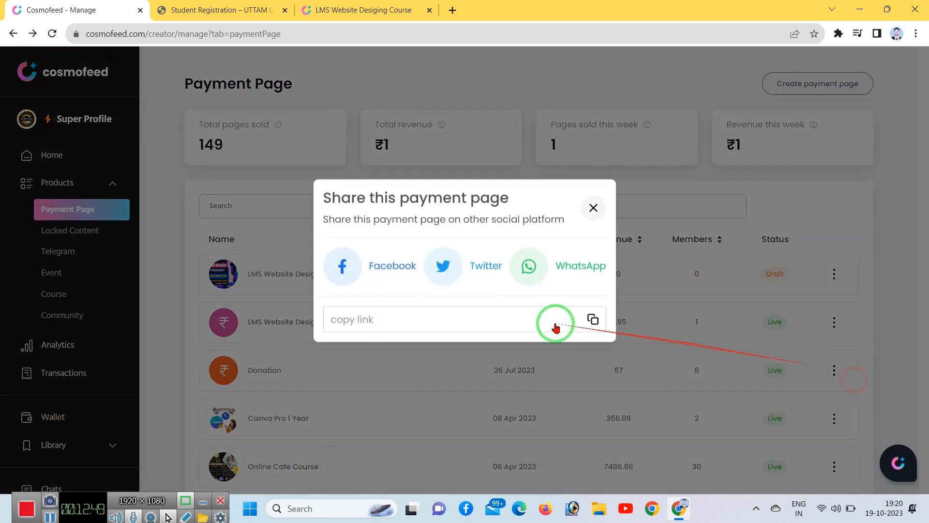
click(593, 328)
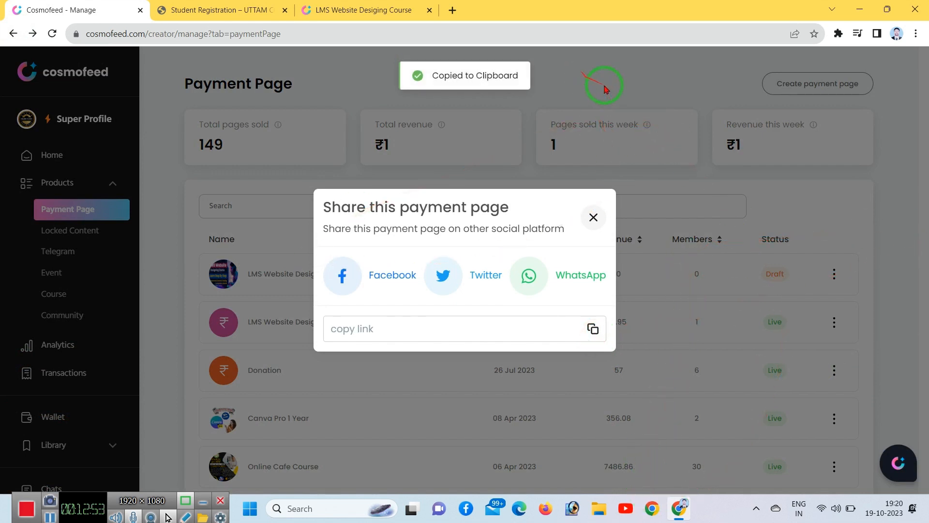
click(916, 33)
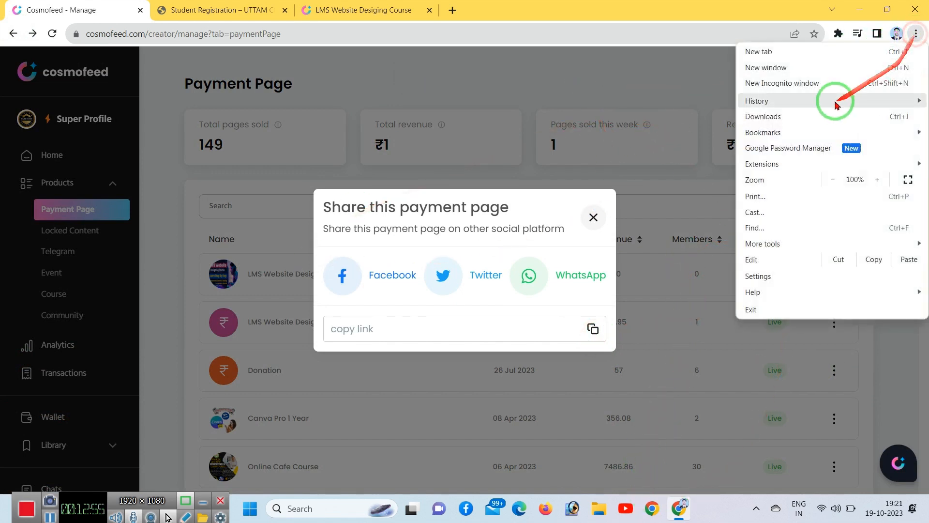
click(772, 83)
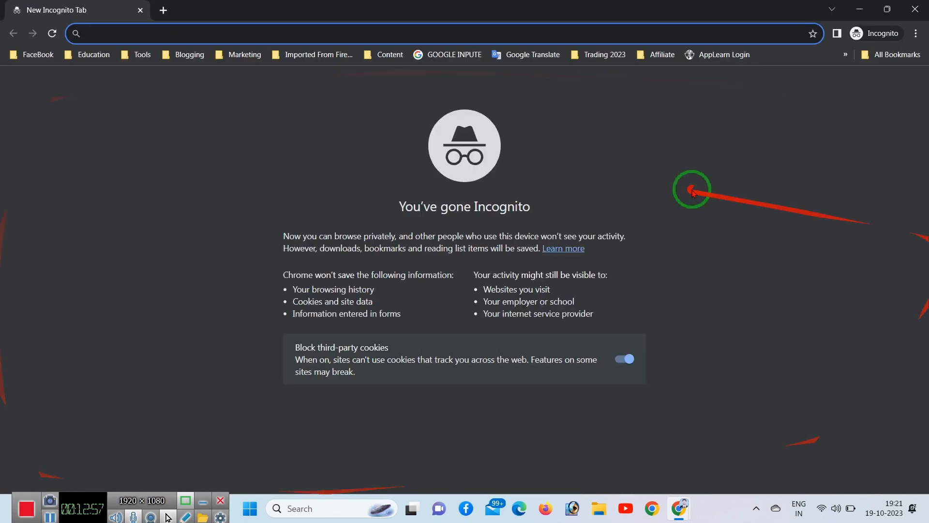
Step: Load the copied payment page link in the Incognito window
key(ctrl+v)
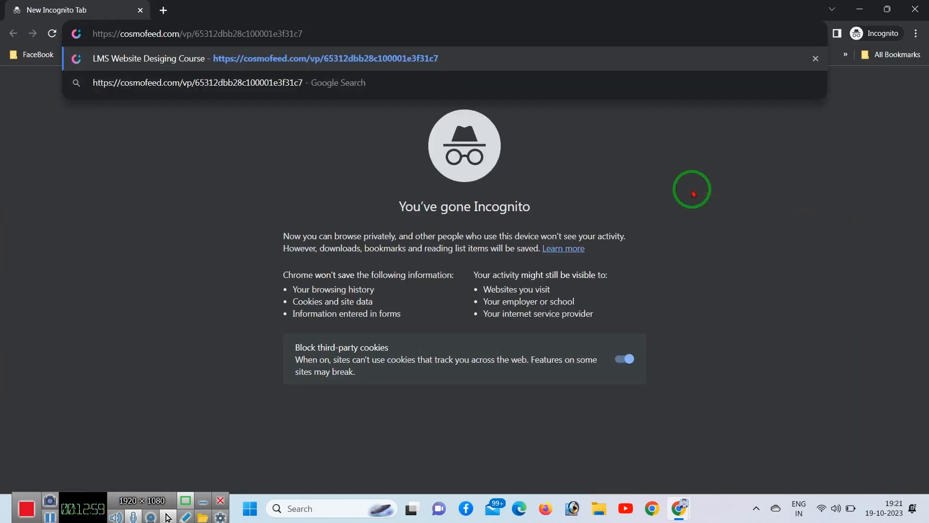
key(Return)
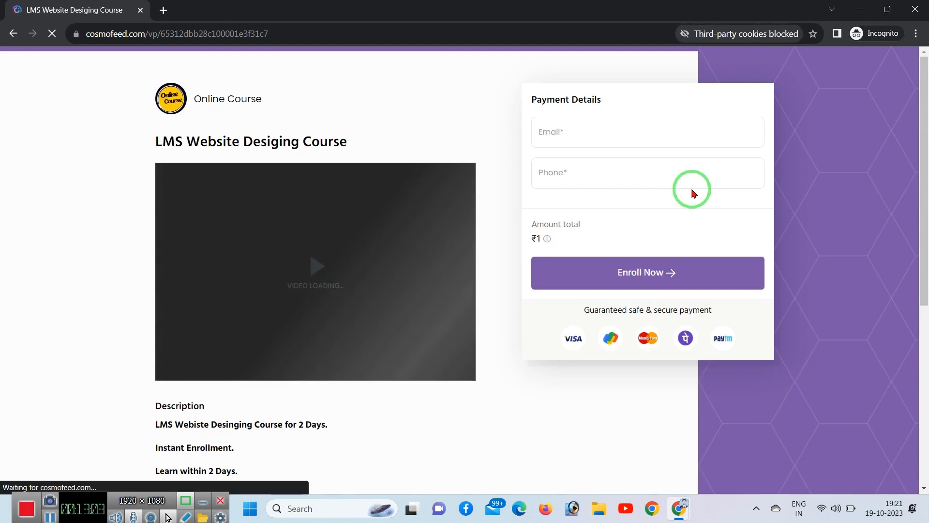
click(618, 133)
click(578, 178)
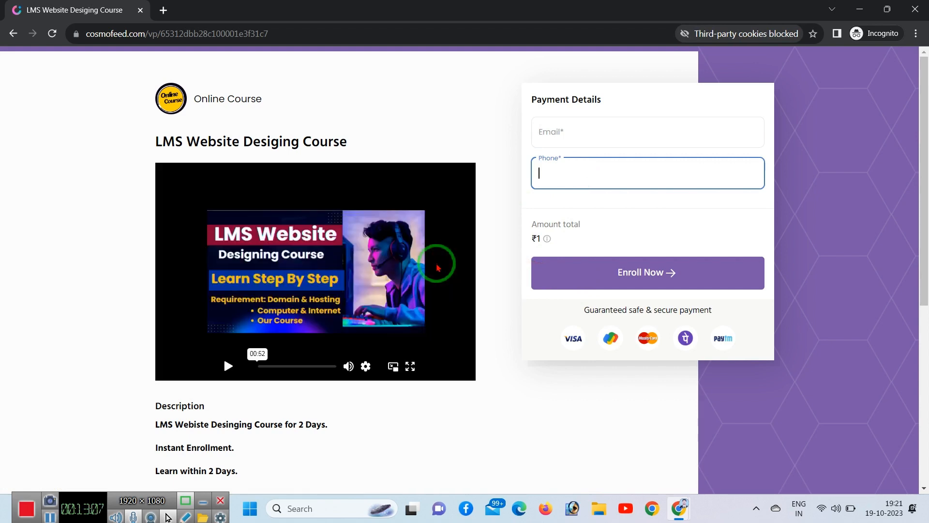
scroll(437, 266, down, 6)
scroll(444, 276, up, 6)
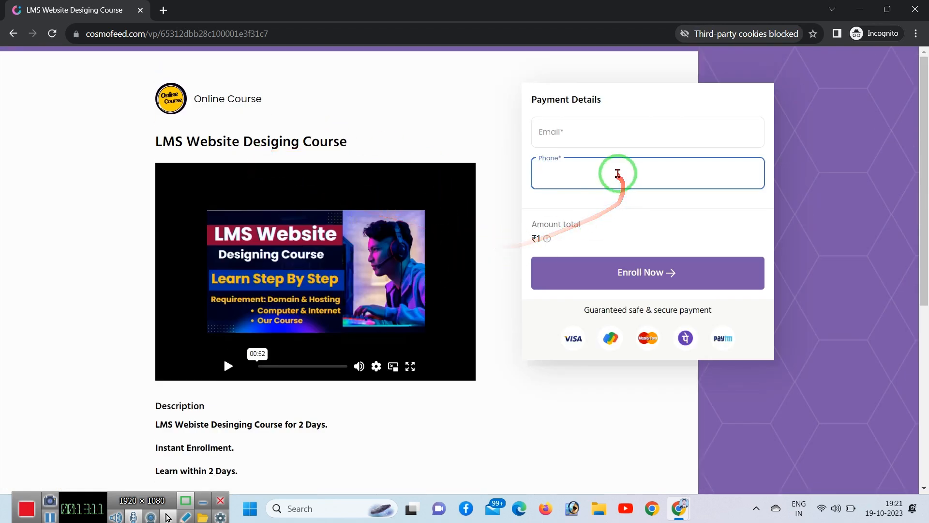
Step: Fill in a buyer e-mail and phone number, then choose Enroll Now
click(589, 137)
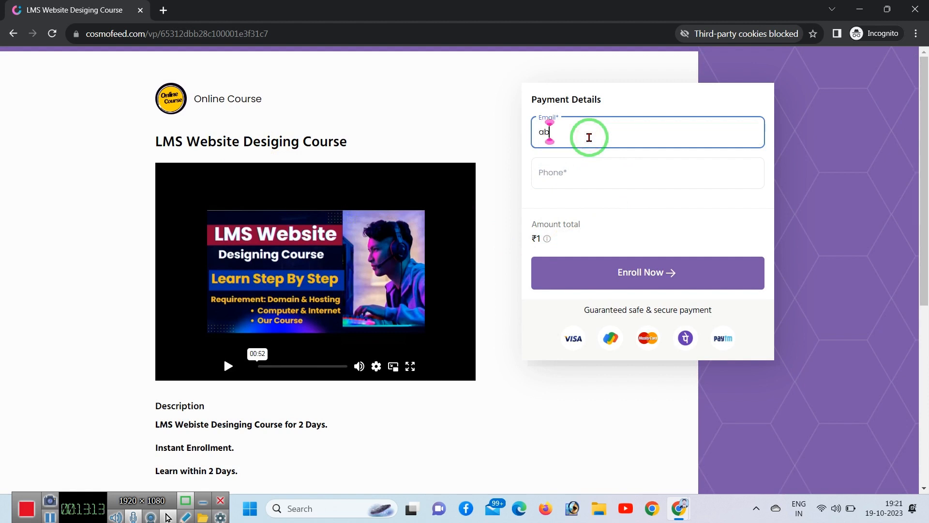
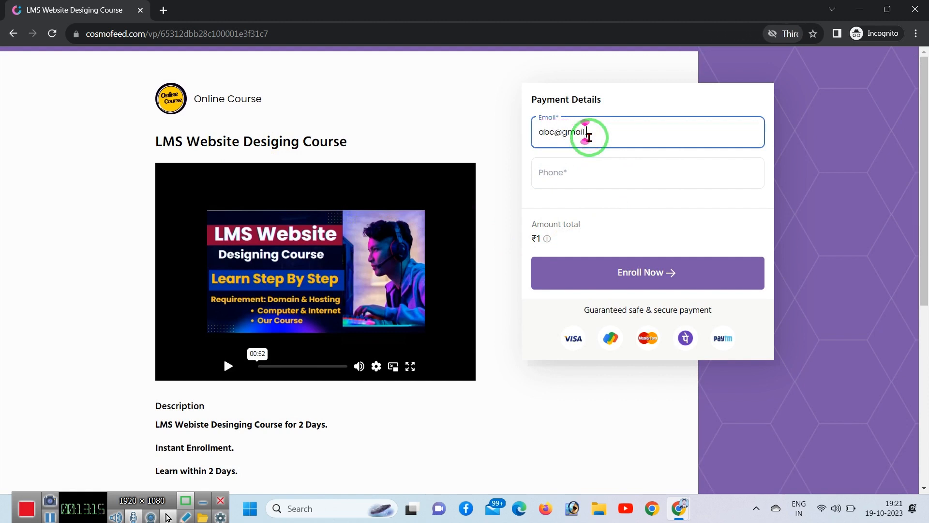
key(Tab)
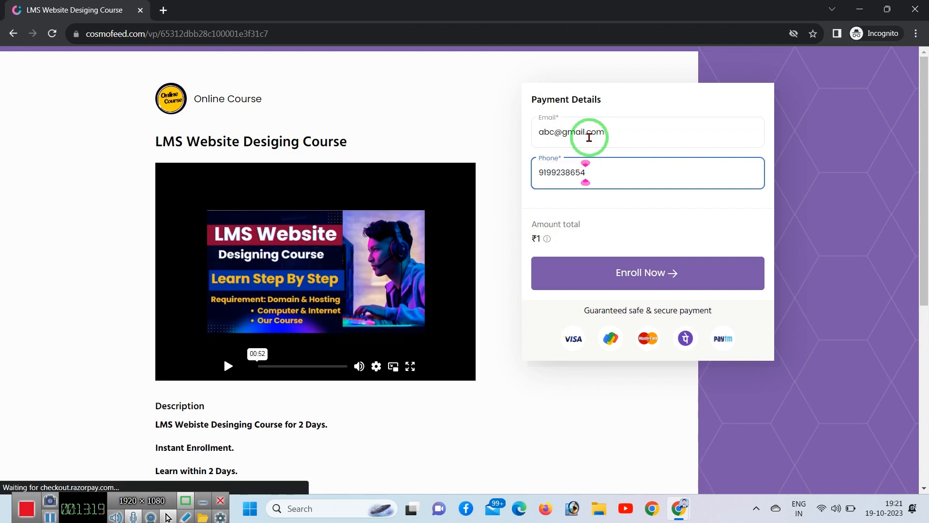
click(605, 275)
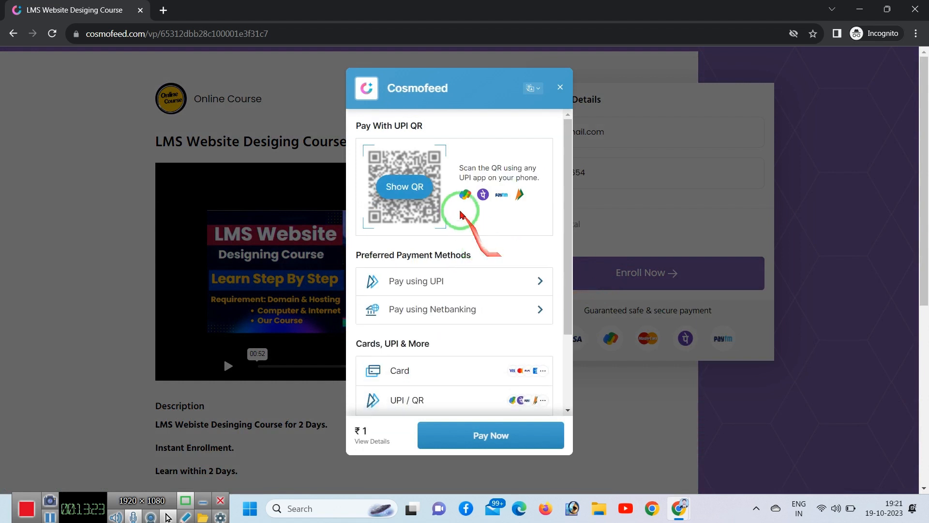
Step: Show the UPI QR code in the Razorpay checkout to pay ₹1
click(404, 187)
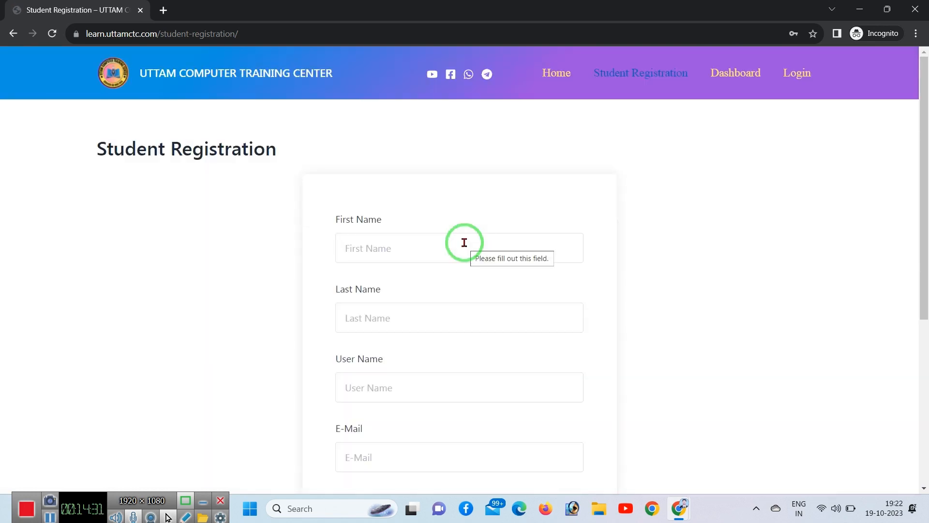
scroll(465, 242, down, 5)
scroll(522, 305, up, 5)
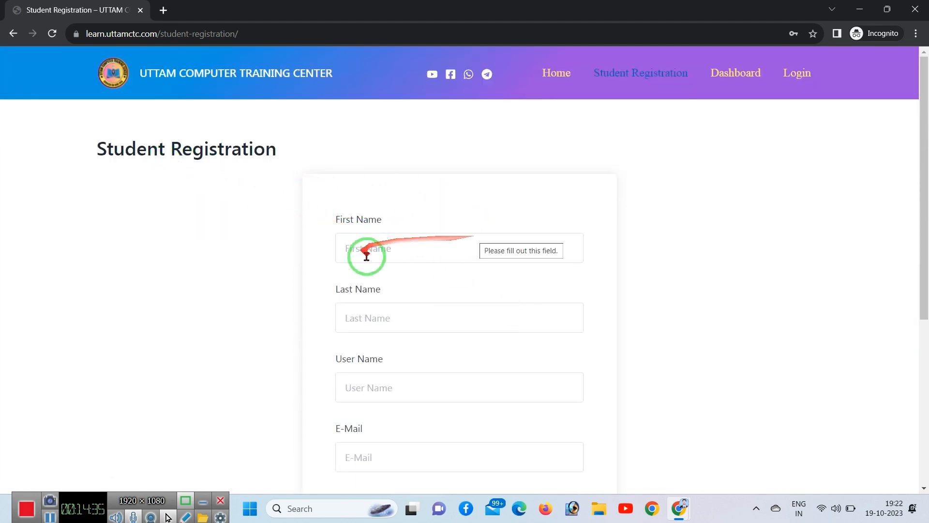
scroll(524, 270, down, 5)
scroll(482, 275, up, 5)
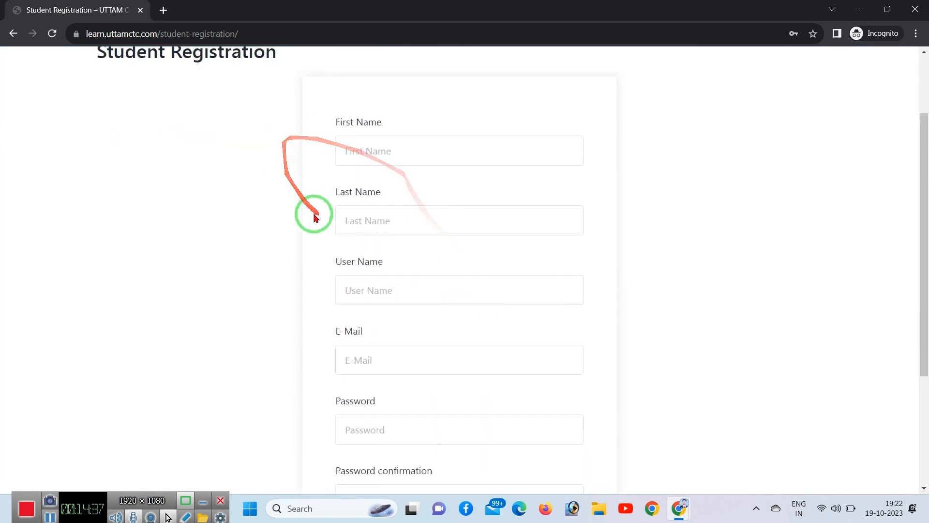
click(405, 253)
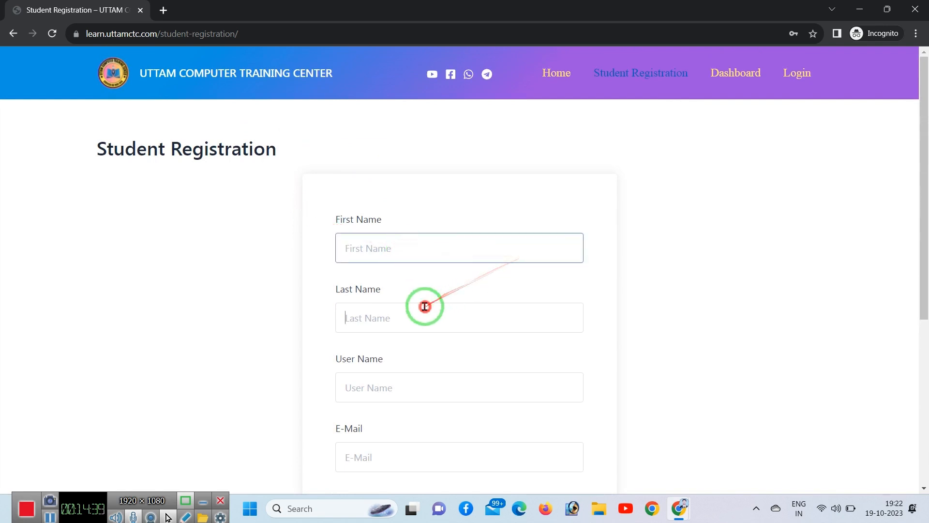
click(423, 312)
scroll(465, 310, down, 3)
scroll(415, 327, down, 3)
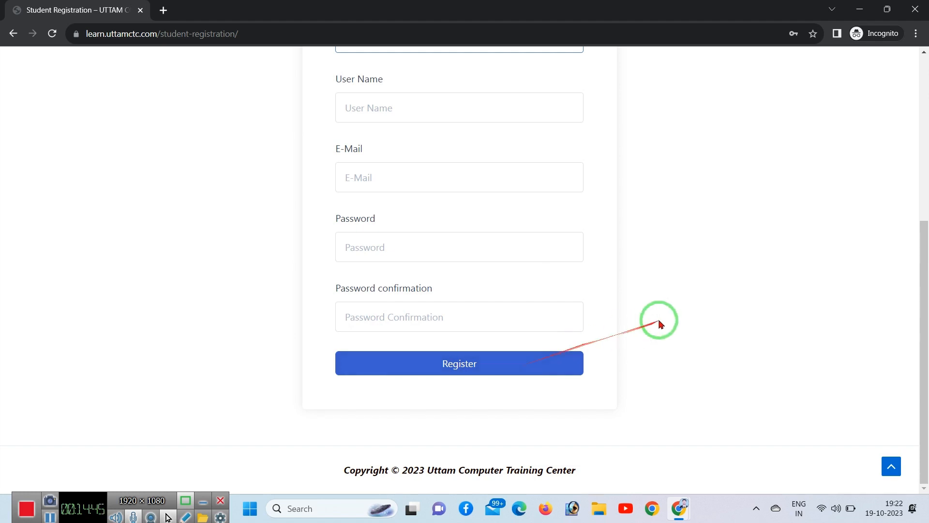
scroll(729, 358, up, 5)
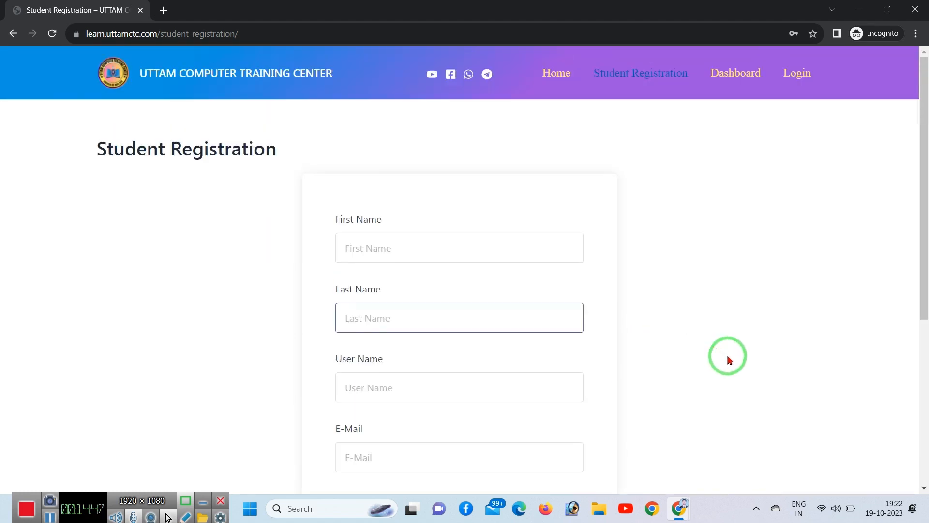